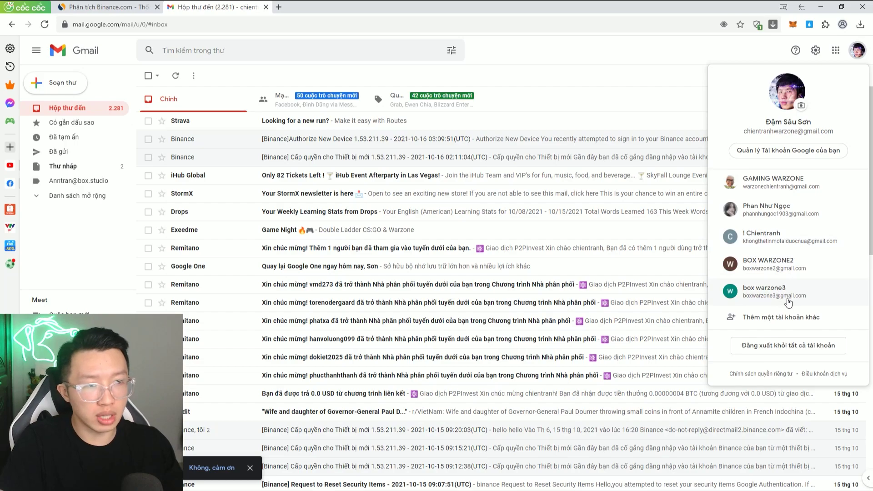
Switch Gmail to the other Google account's inbox and close the traffic-analysis tab
click(262, 5)
click(266, 7)
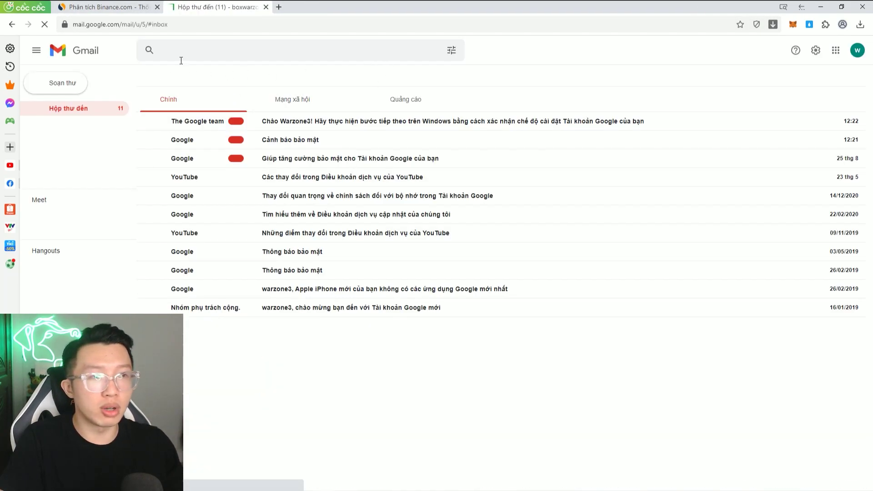
click(133, 5)
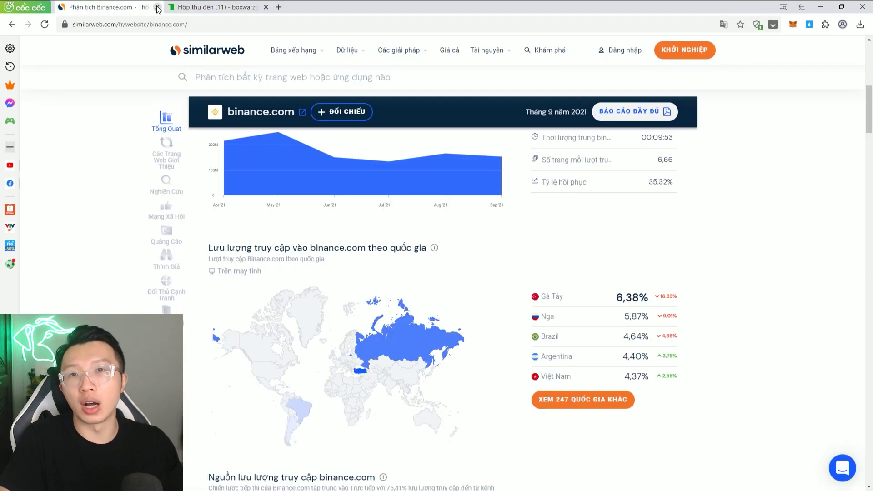
click(157, 7)
Open binance.com in a new browser tab
click(170, 7)
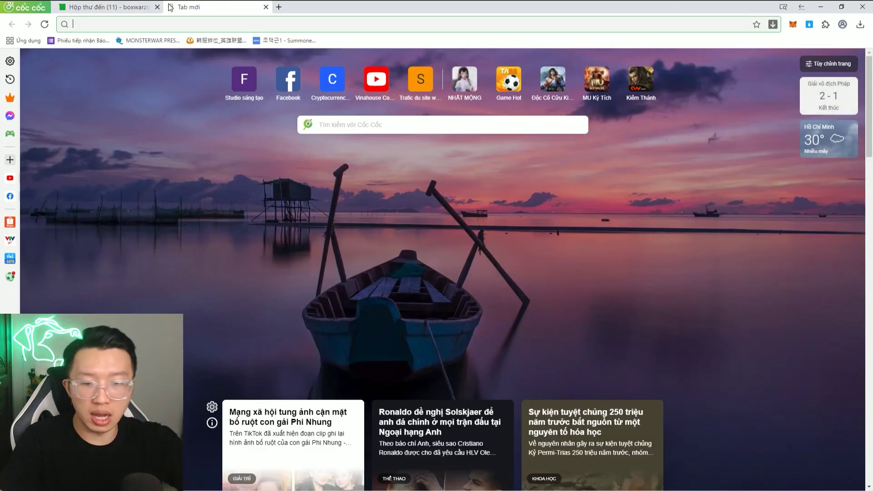
text(BINANCE.COM)
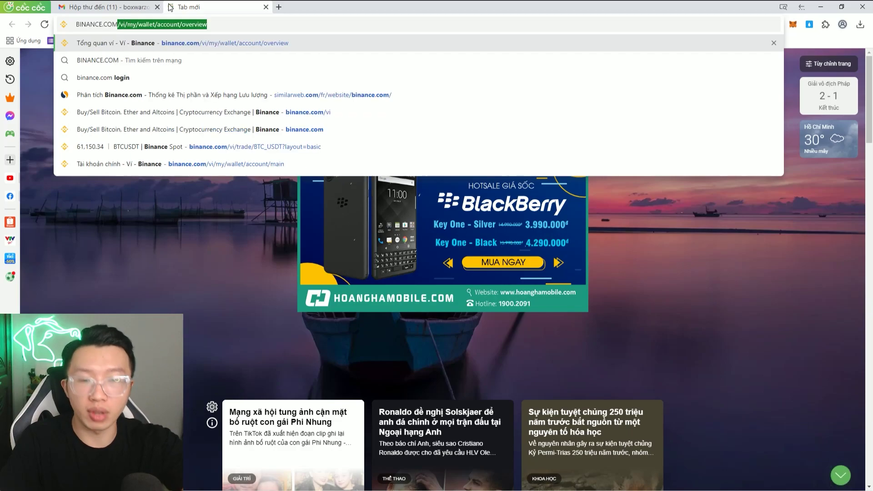
key(BackSpace)
text(M)
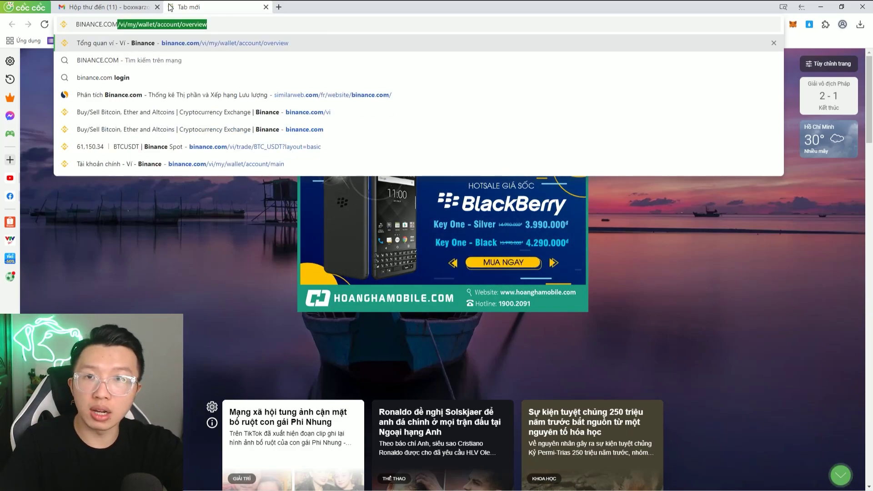
key(Delete)
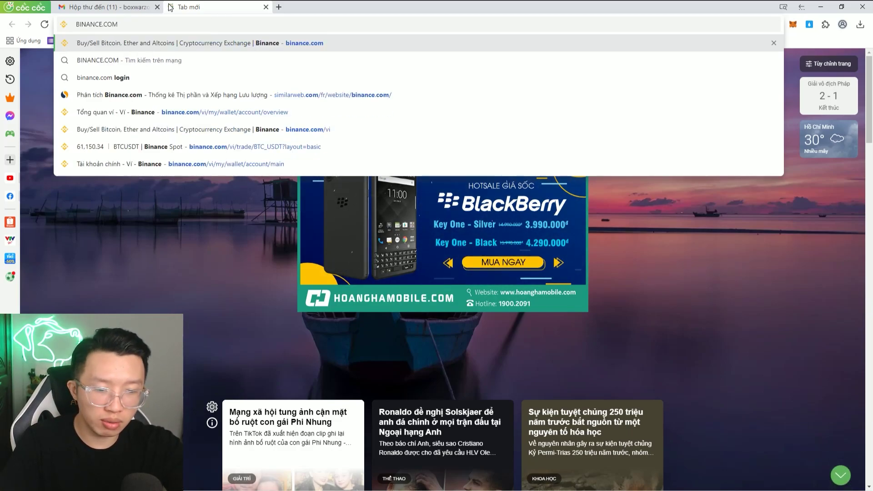
key(Return)
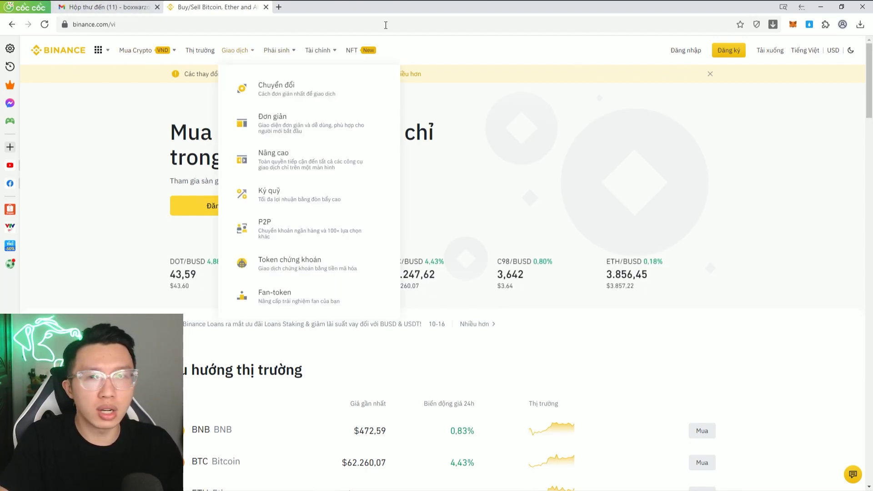
Confirm Tiếng Việt as the site language, then open the Đăng ký registration form
mouse_move(769, 55)
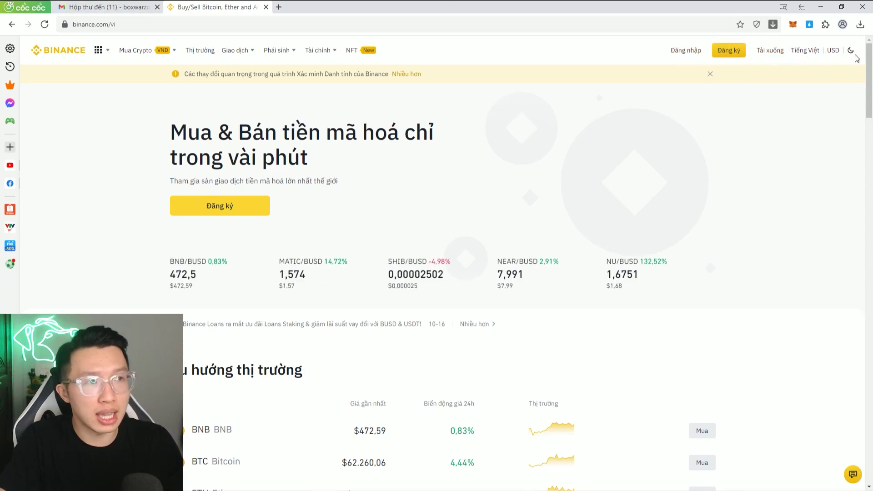
click(810, 54)
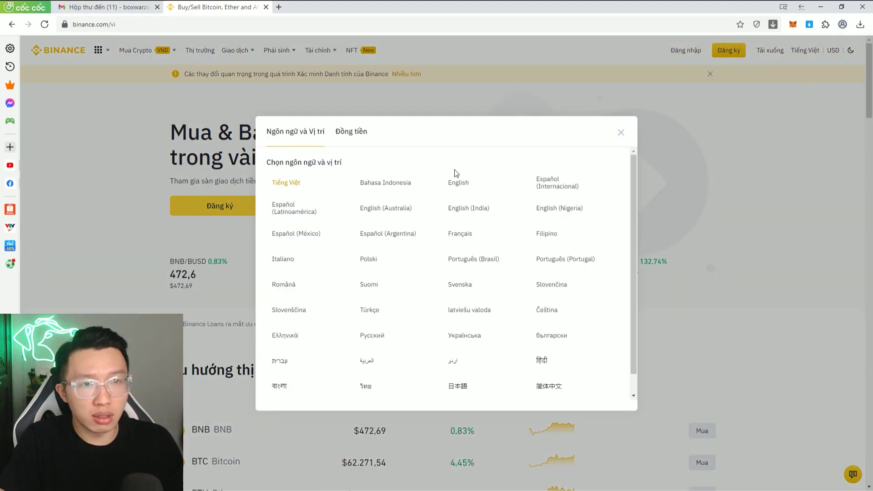
scroll(432, 272, down, 1)
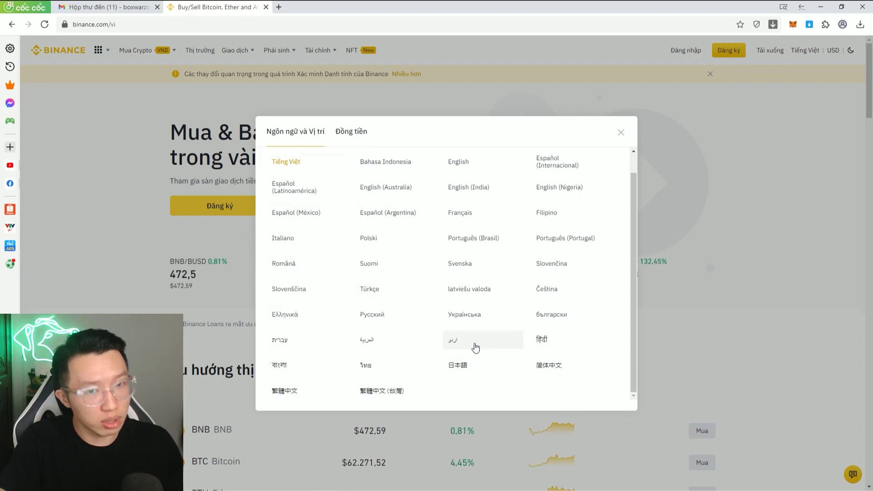
scroll(561, 209, up, 1)
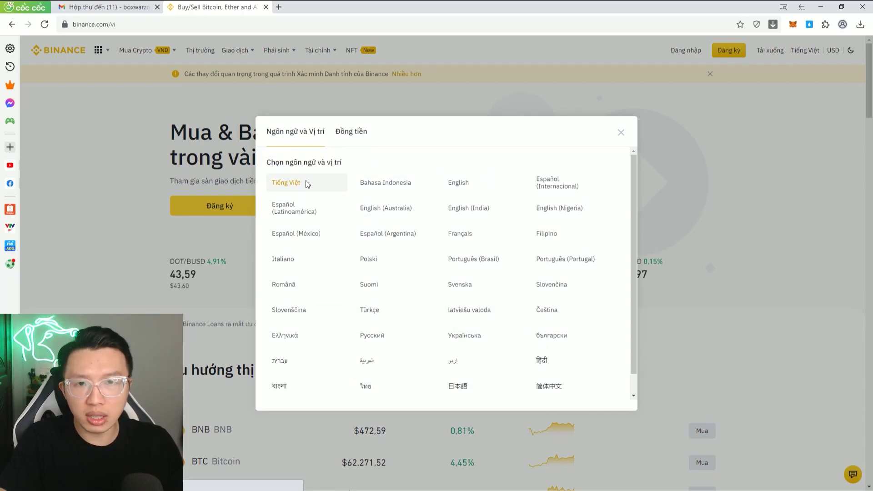
click(301, 182)
click(806, 51)
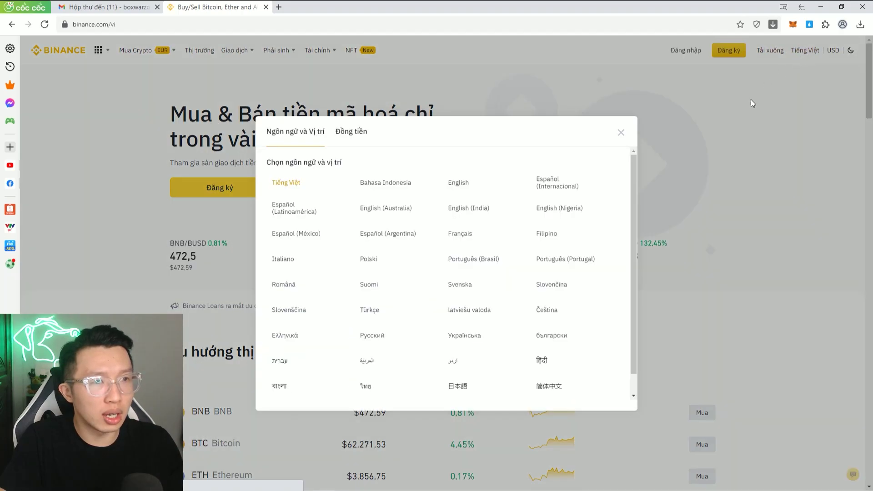
click(619, 140)
click(734, 52)
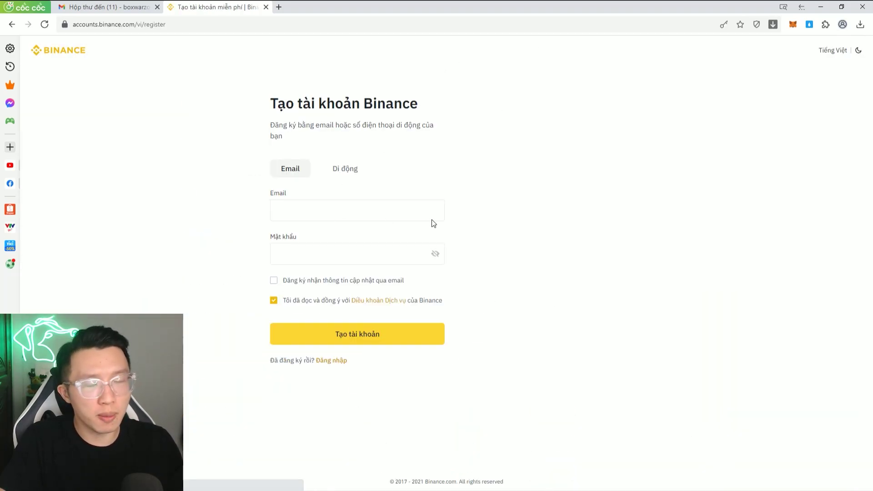
Enter the new Gmail address and an account password in the sign-up form
click(323, 210)
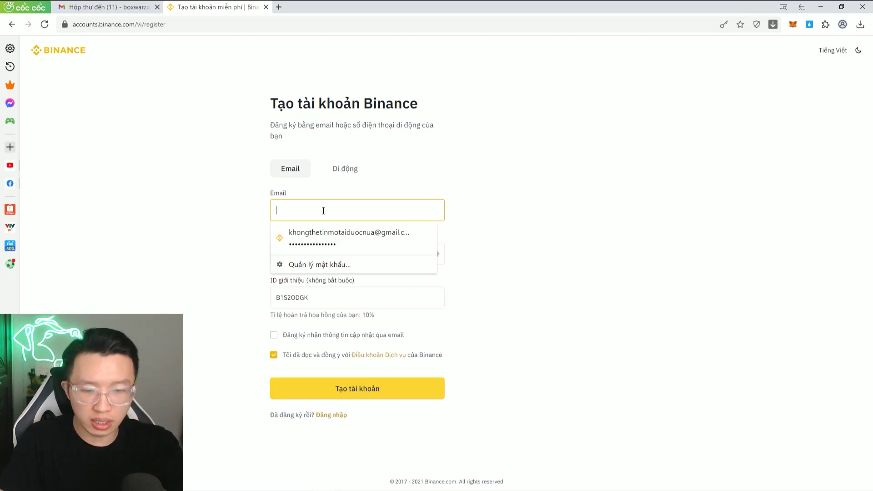
text(BÔ)
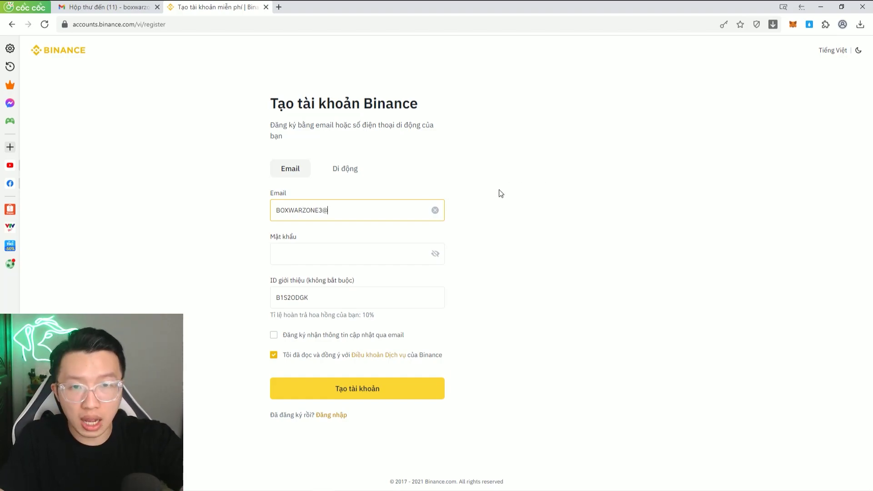
key(Tab)
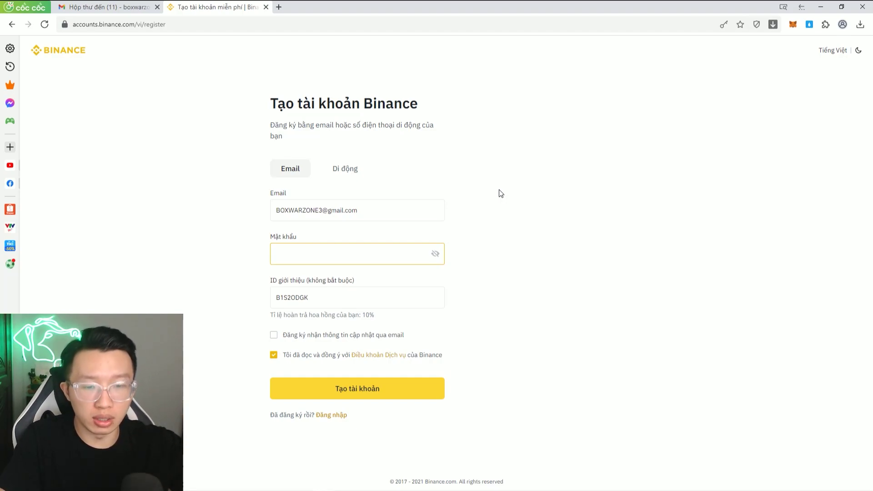
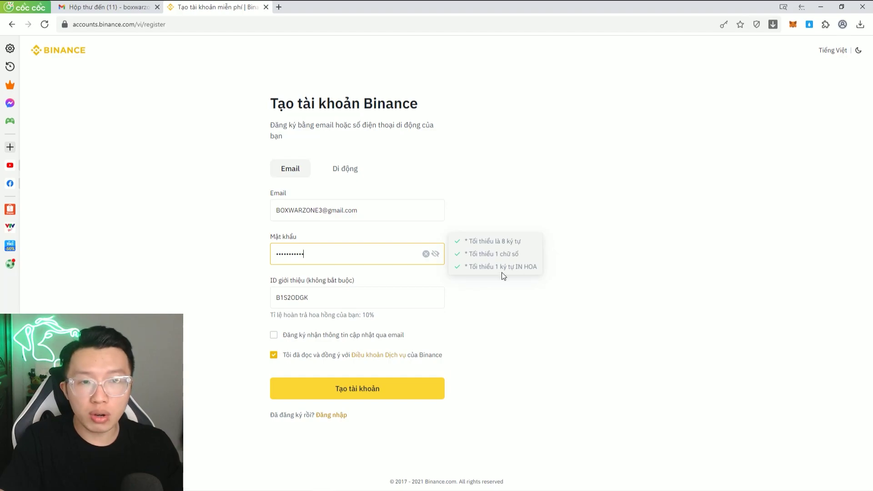
Clear the prefilled referral ID and tick the email-updates checkbox
click(320, 296)
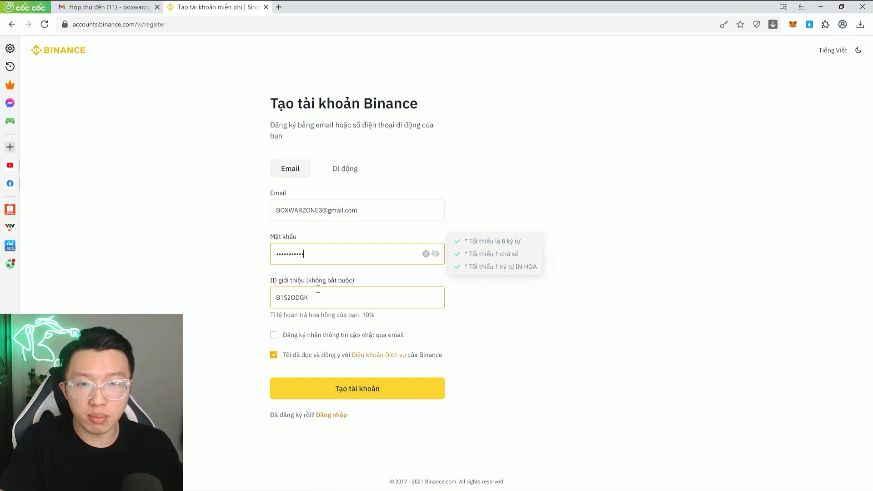
drag(319, 296, 273, 298)
key(BackSpace)
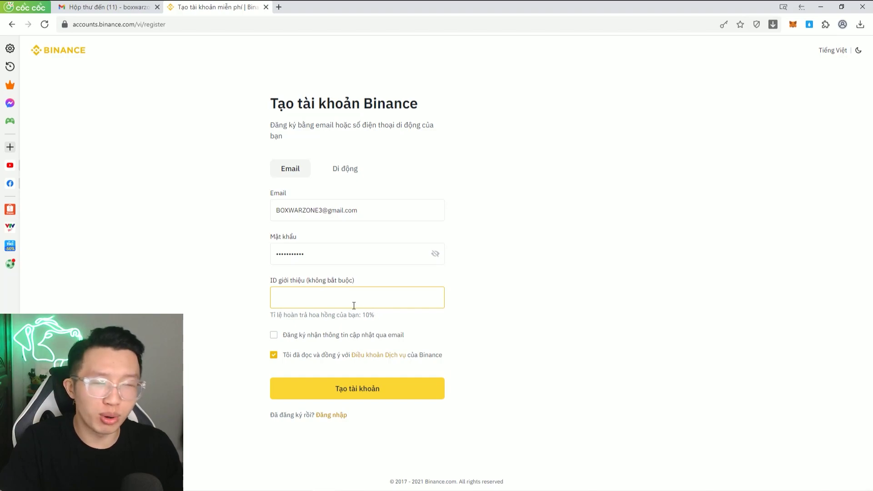
click(392, 345)
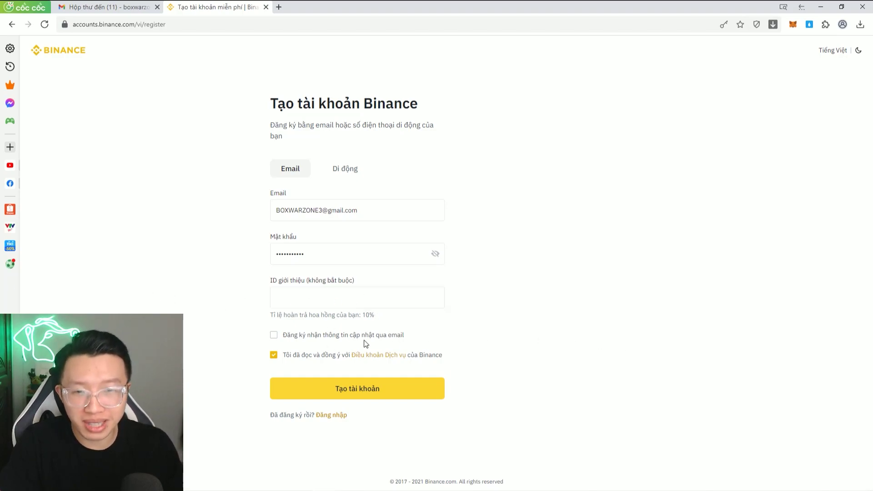
click(274, 336)
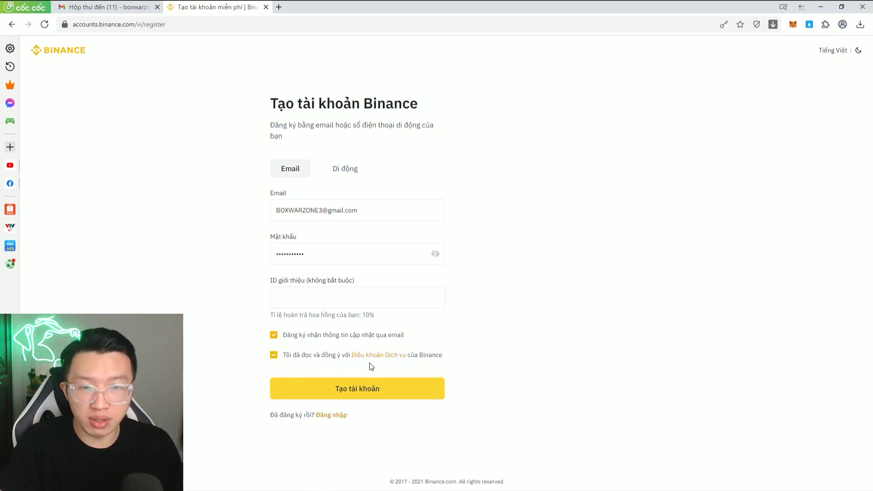
Submit the Tạo tài khoản form and slide the captcha puzzle piece into place
click(369, 399)
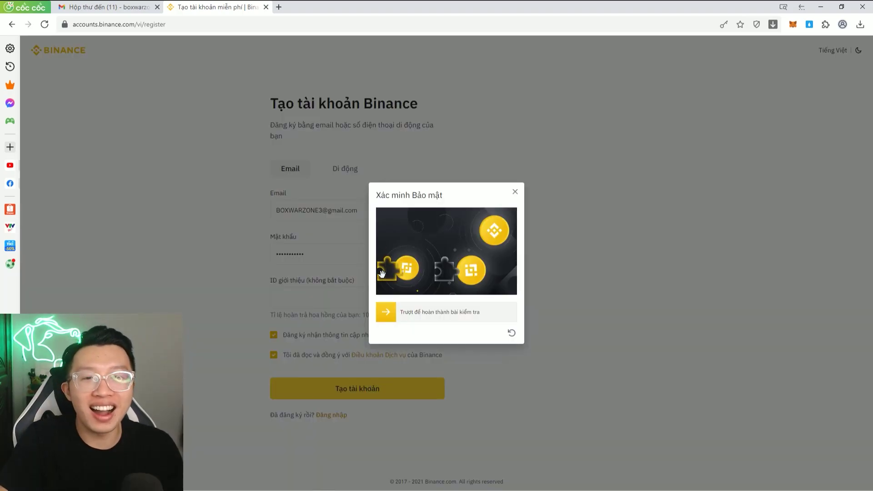
drag(412, 277, 444, 276)
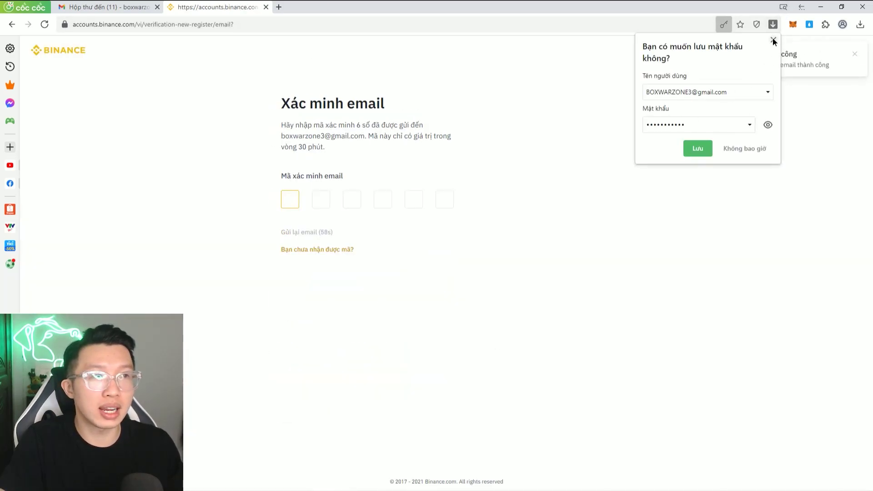
click(773, 40)
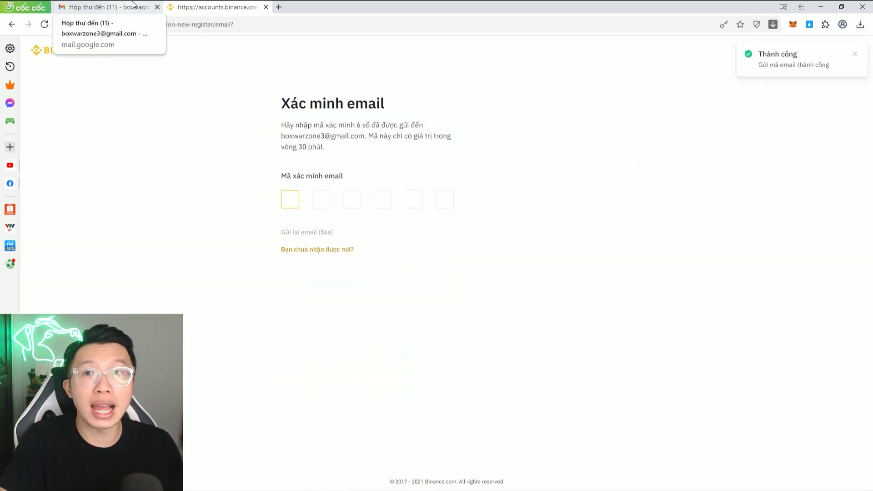
Read the confirmation code in the Gmail email and enter it on Binance's verification page
click(133, 6)
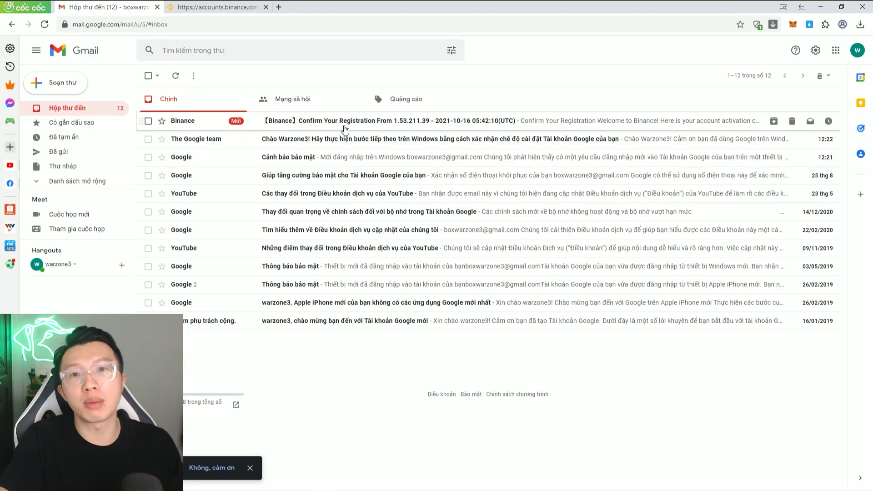
click(355, 123)
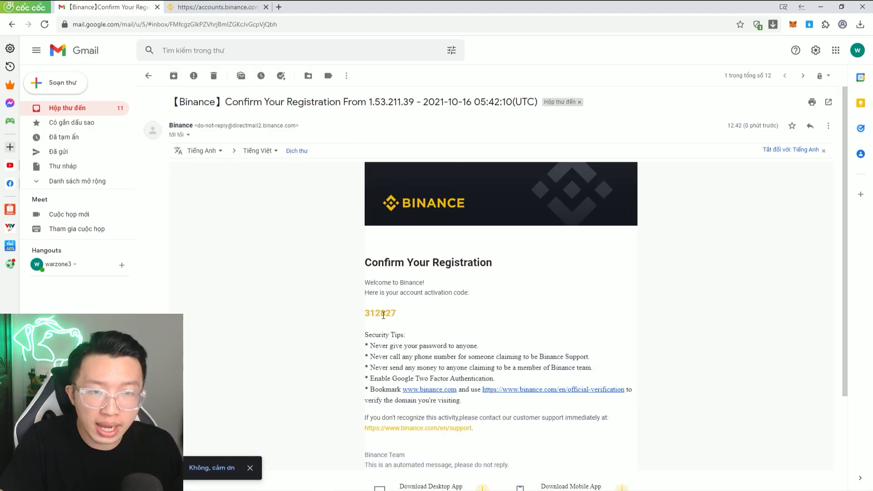
click(184, 6)
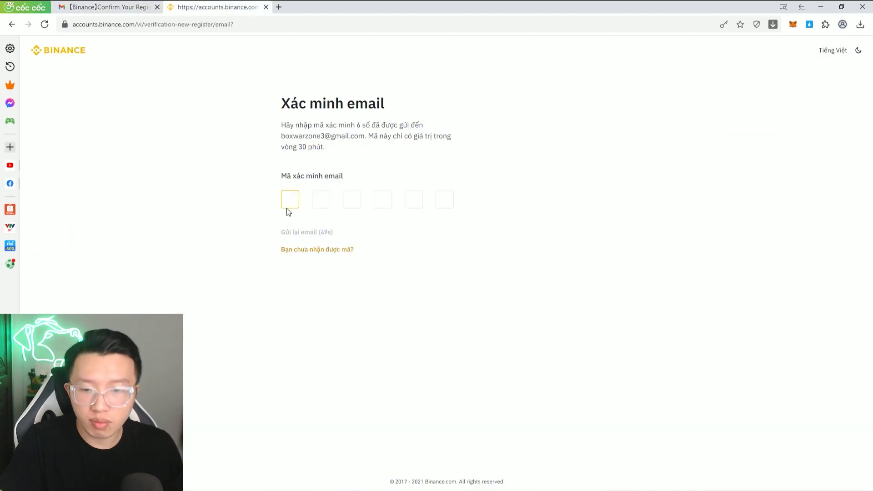
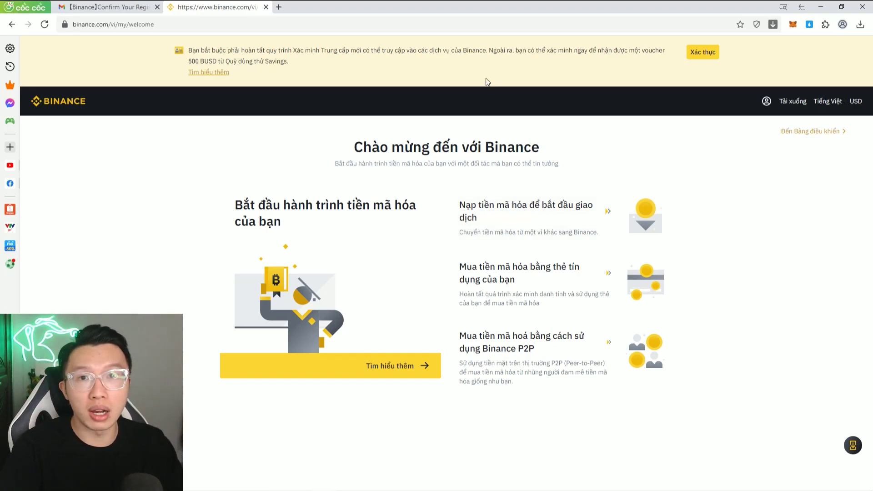
Search Cốc Cốc in a new tab for 'binance là gì'
click(278, 6)
text(google)
key(Delete)
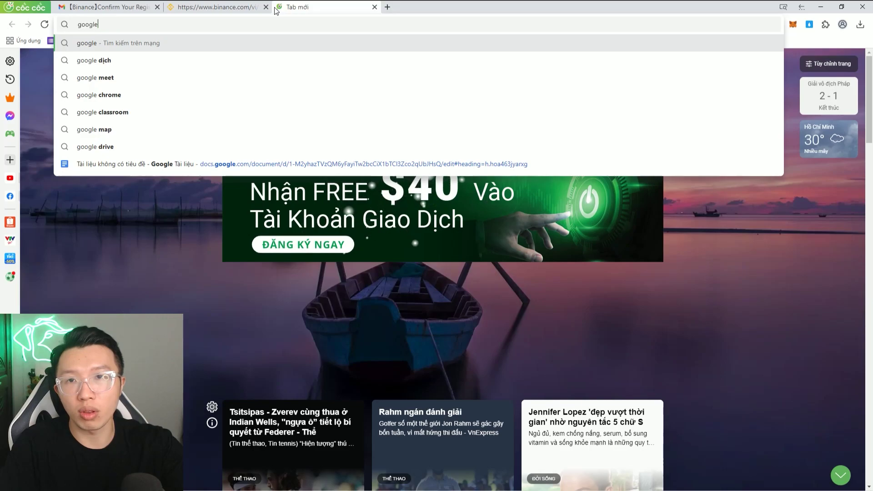
key(Return)
click(171, 51)
text(binance là gì)
key(Return)
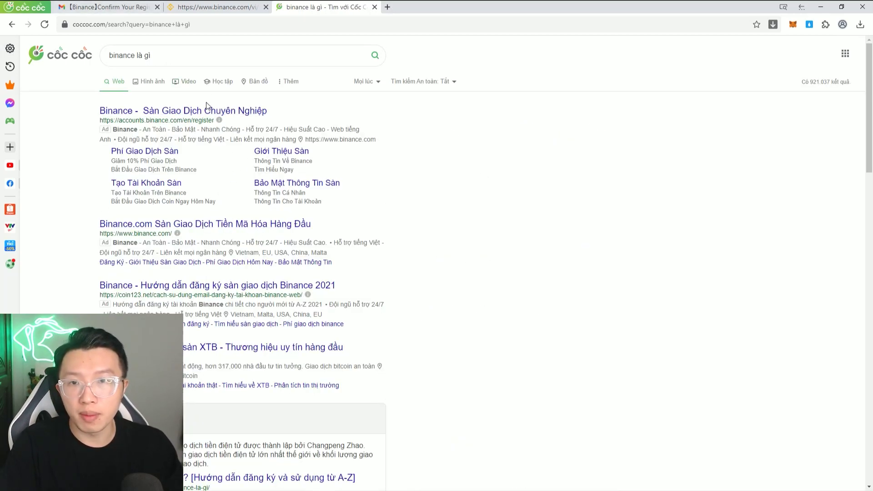
Search 'binance có uy tín hay không', review the results, then return to the Binance welcome tab
click(178, 53)
key(BackSpace)
key(BackSpace)
key(BackSpace)
key(BackSpace)
key(BackSpace)
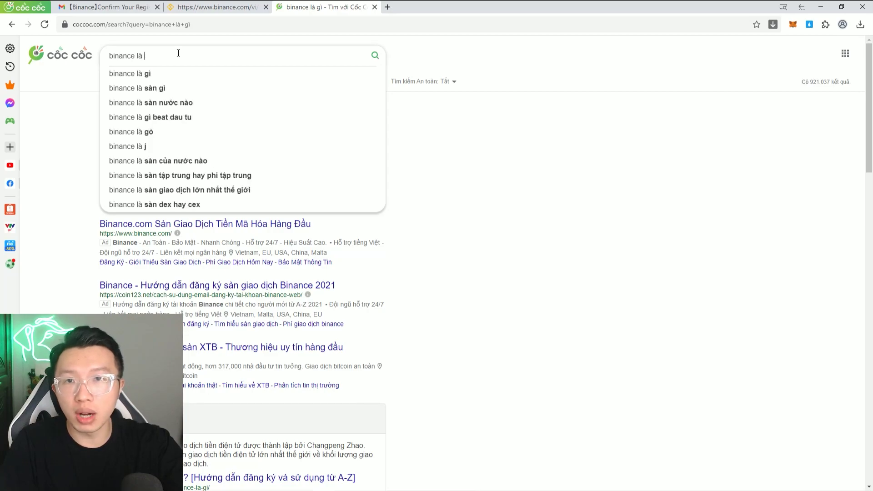
text(Ico)
key(BackSpace)
key(BackSpace)
text(có uy tín hay không)
key(Return)
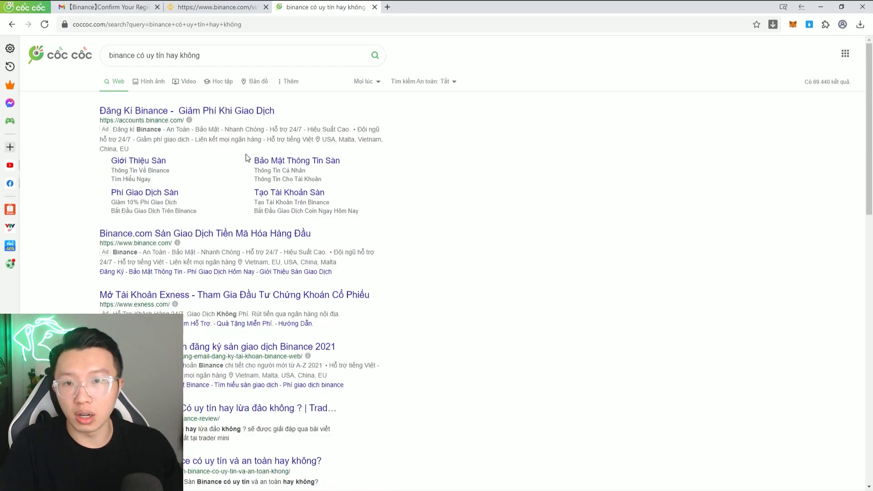
scroll(228, 237, down, 3)
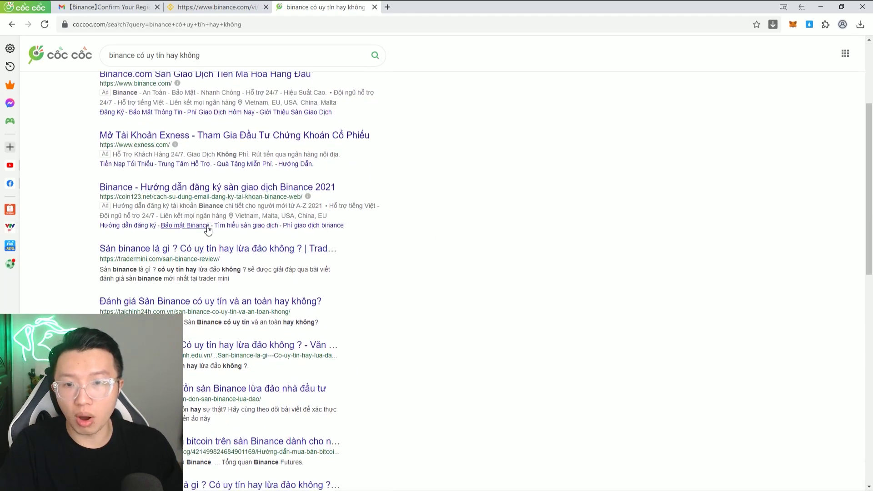
scroll(208, 230, down, 4)
scroll(250, 371, up, 1)
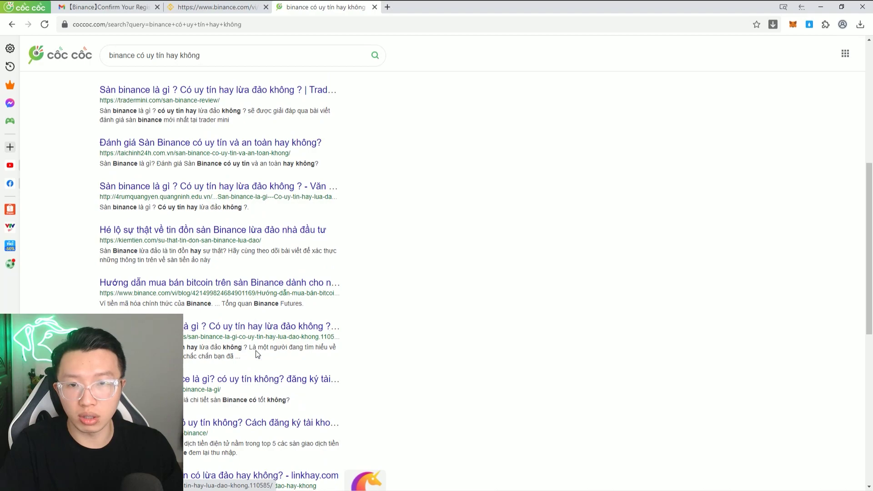
scroll(251, 370, up, 6)
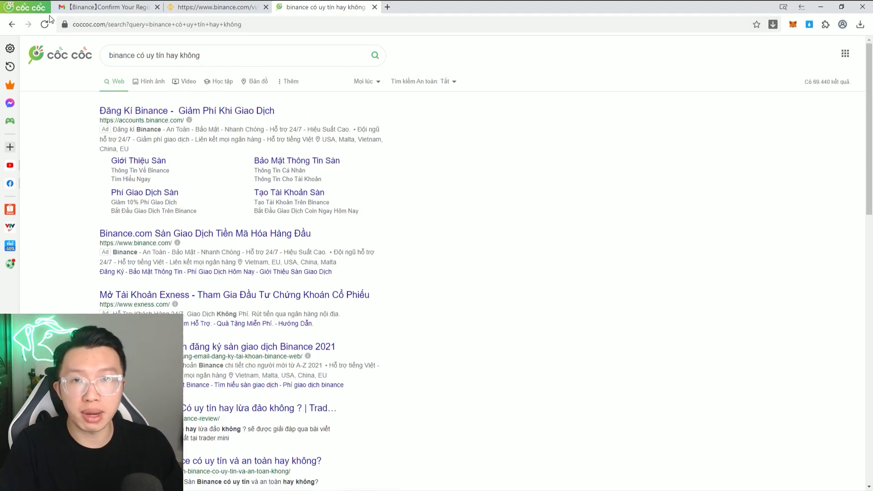
click(12, 24)
click(214, 7)
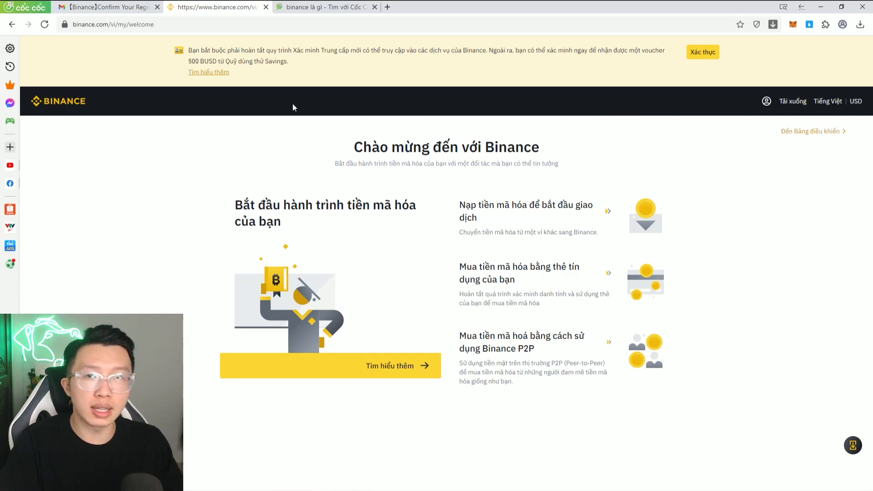
Close the 'binance là gì' search tab, leaving the Binance welcome page
click(321, 6)
click(374, 7)
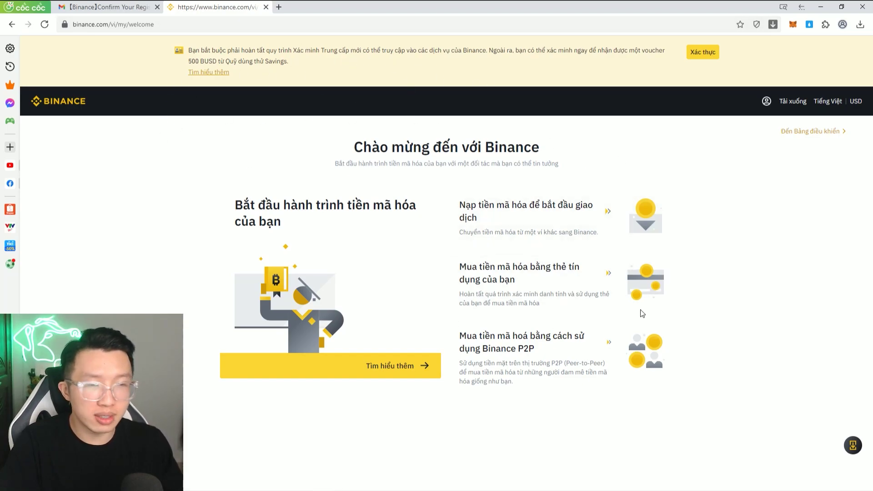
Bring up the Word 'cos tv' notes and scroll to the 500 BUSD voucher and KYC sections
key(alt+Tab)
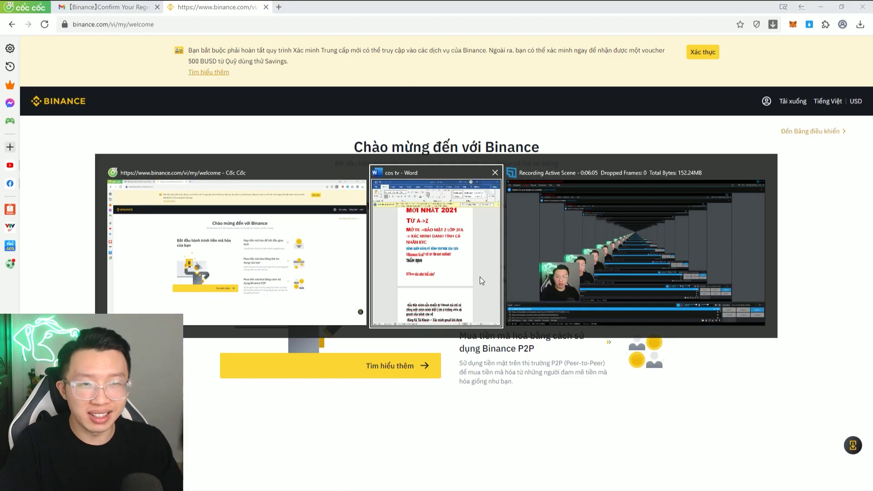
scroll(700, 246, down, 3)
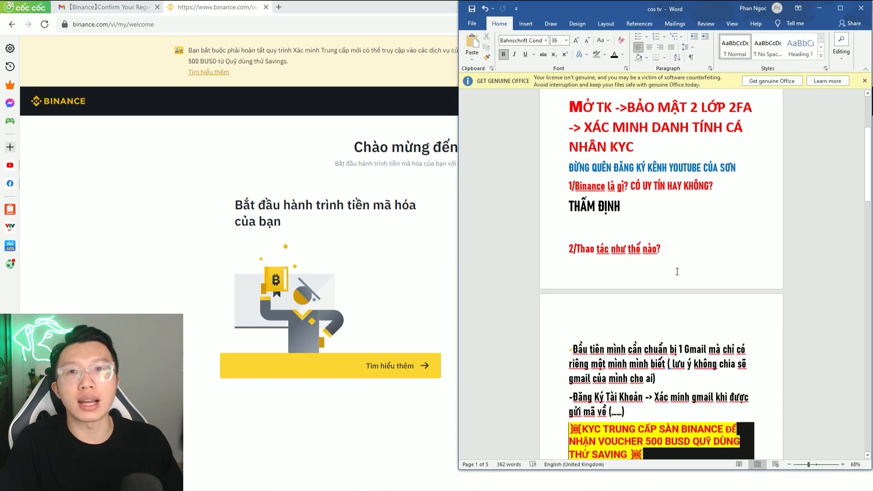
scroll(700, 246, down, 1)
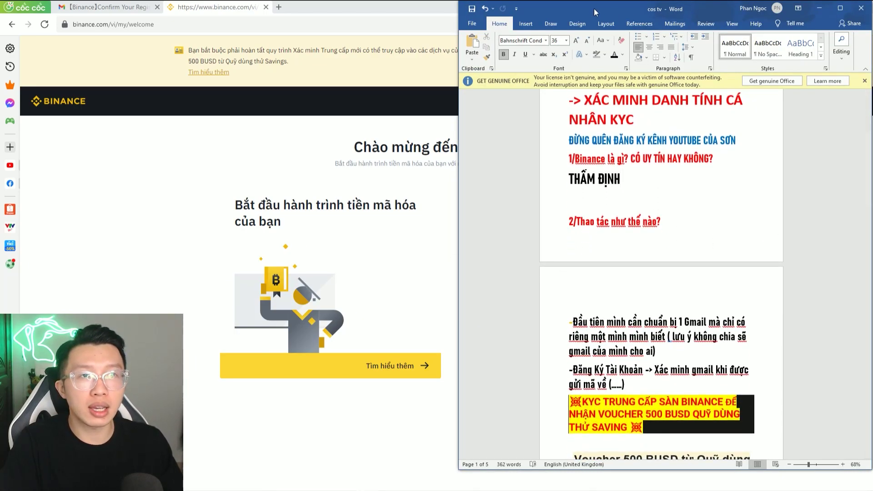
click(492, 145)
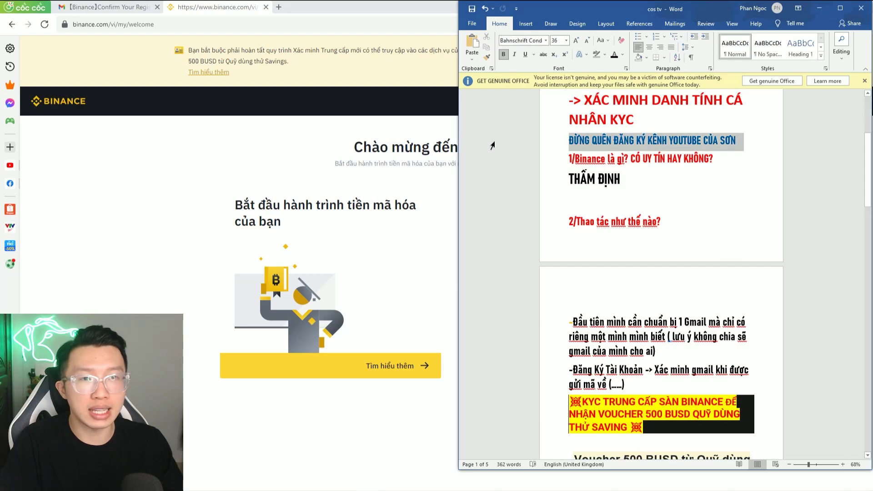
scroll(503, 228, down, 3)
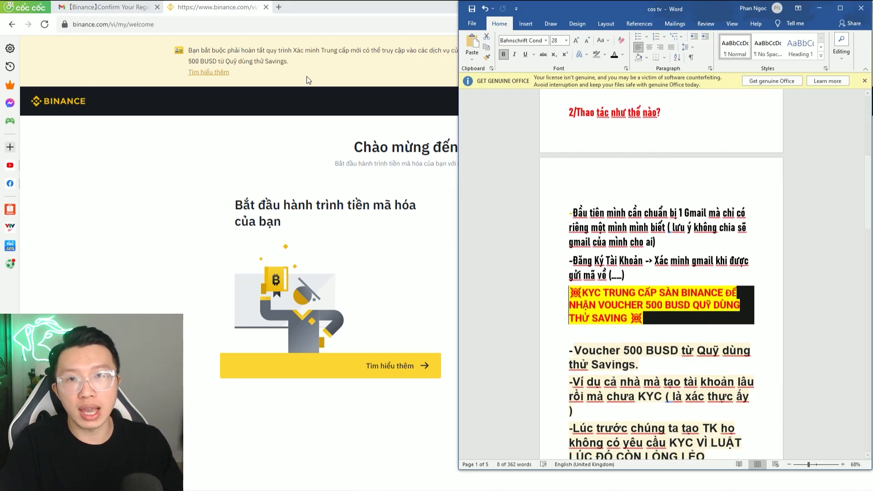
scroll(624, 280, down, 1)
click(583, 269)
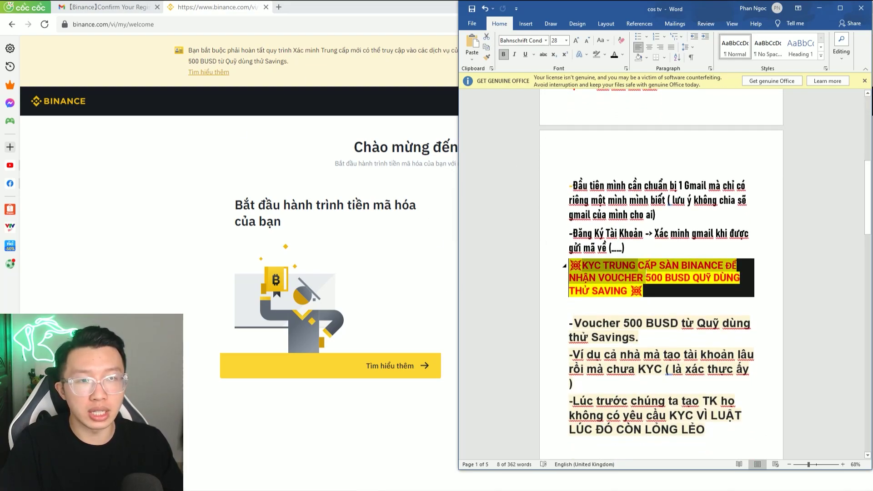
scroll(611, 271, down, 3)
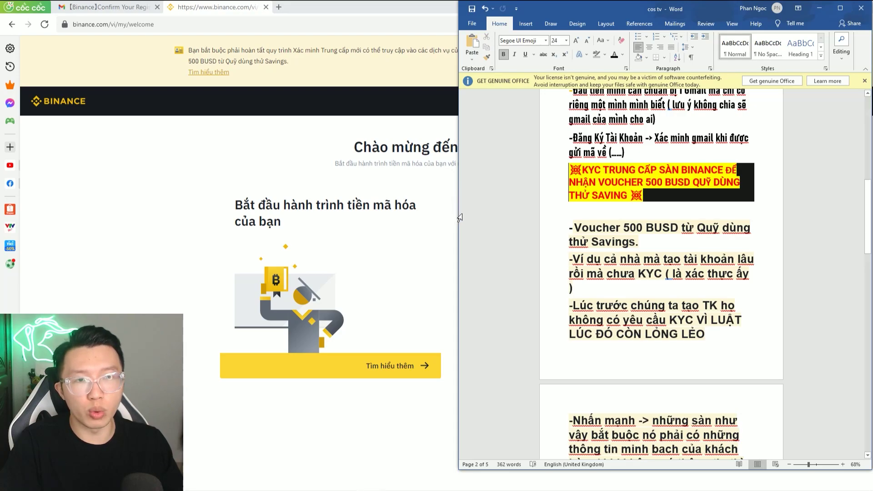
drag(457, 219, 541, 220)
scroll(705, 224, down, 2)
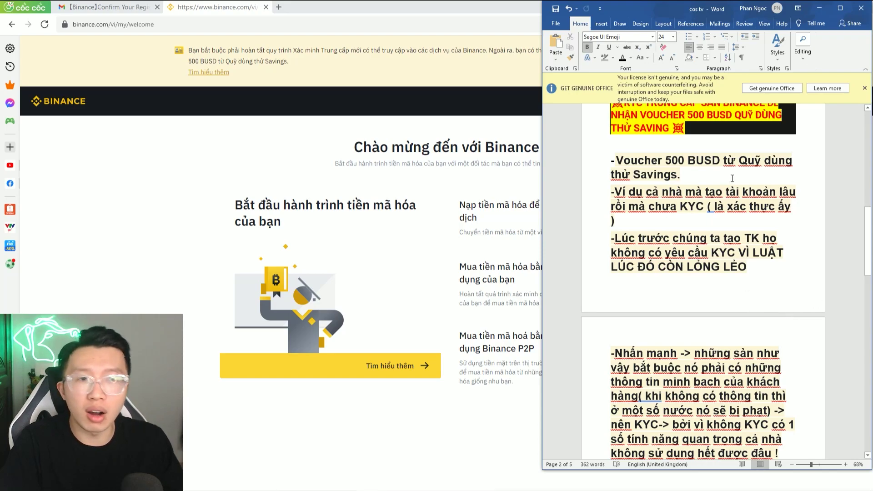
Scroll to the red '-500 đôla...' paragraph on the voucher's withdrawal and trading limits
scroll(722, 192, down, 5)
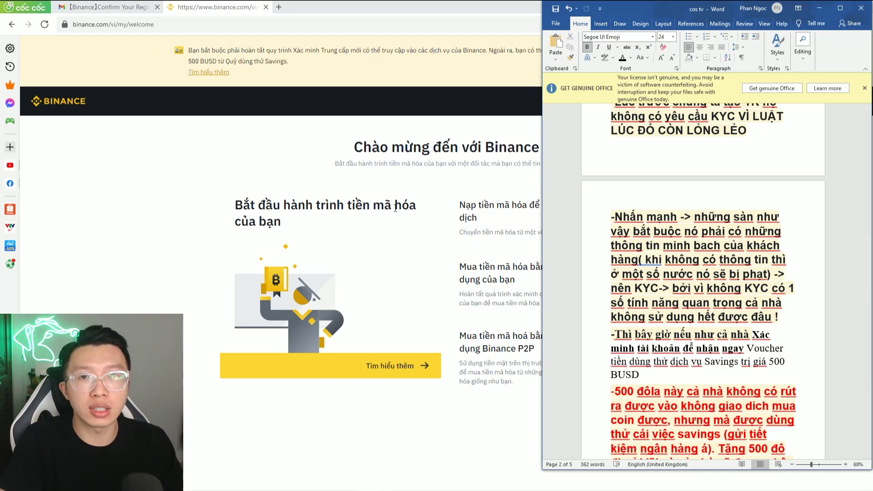
scroll(869, 269, down, 4)
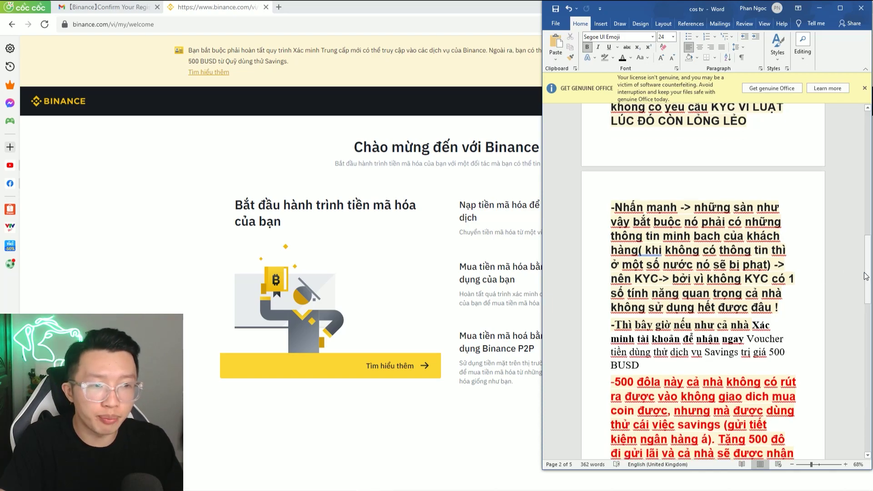
scroll(869, 266, down, 1)
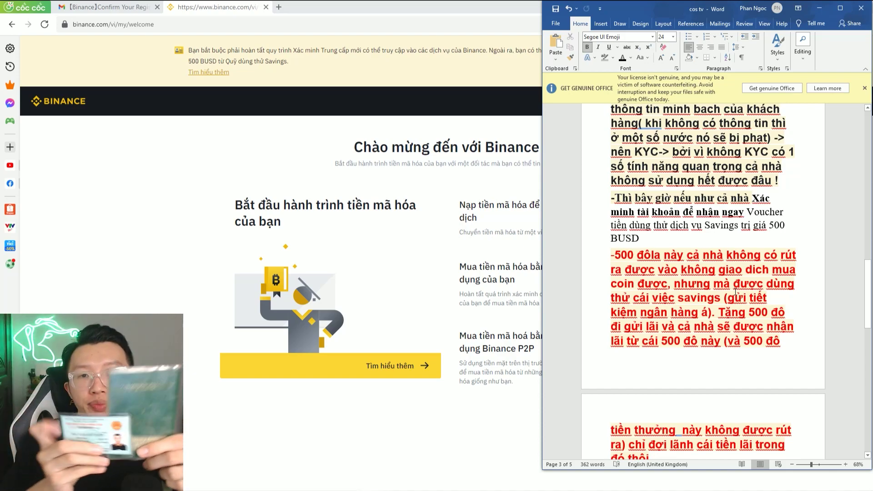
scroll(749, 262, down, 1)
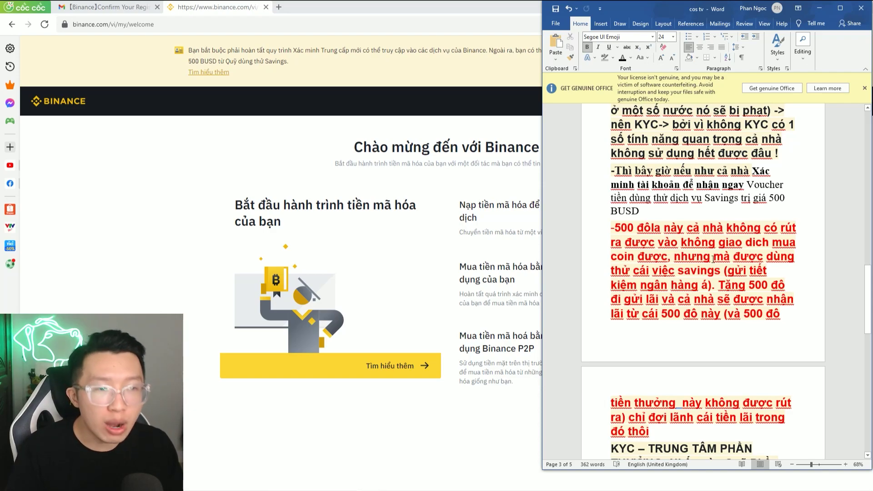
Change 'vào' to 'và' in the red voucher paragraph, then scroll to the Reward Center steps
click(677, 246)
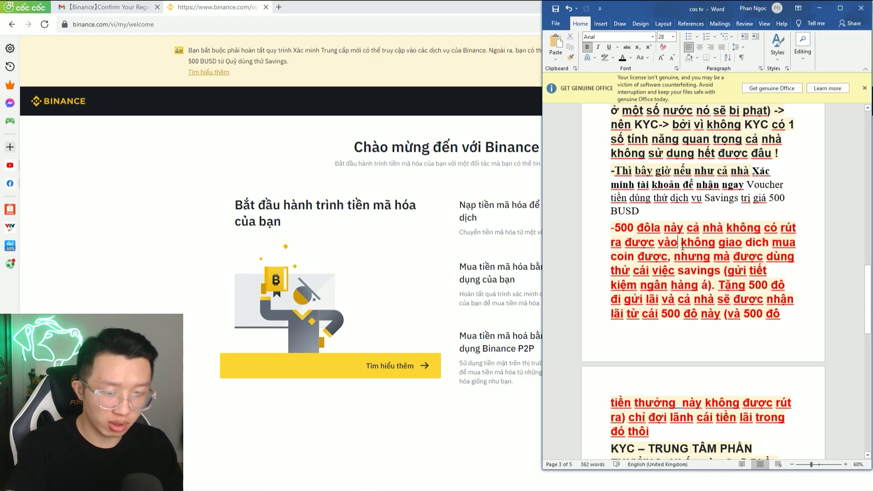
key(BackSpace)
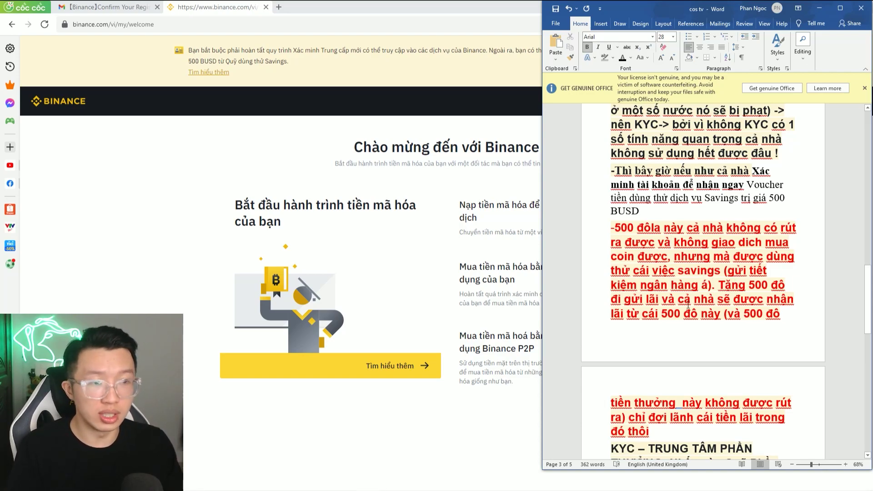
scroll(659, 317, down, 1)
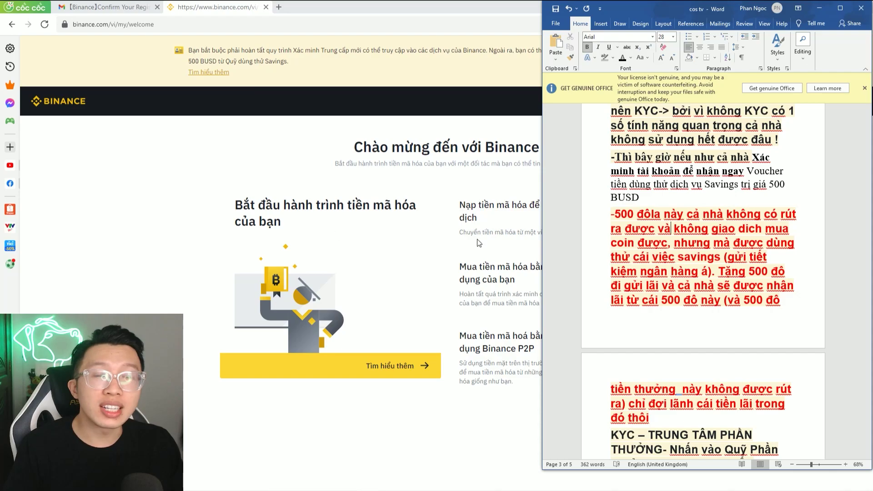
scroll(728, 273, down, 3)
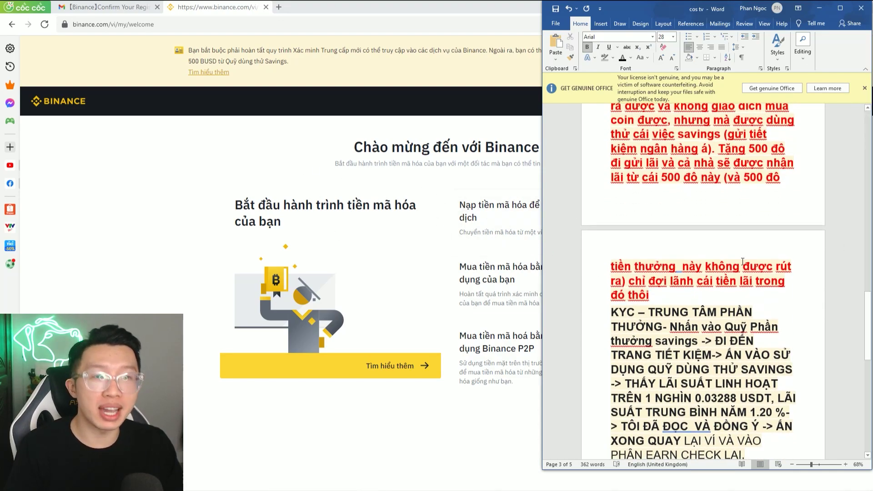
scroll(707, 271, down, 2)
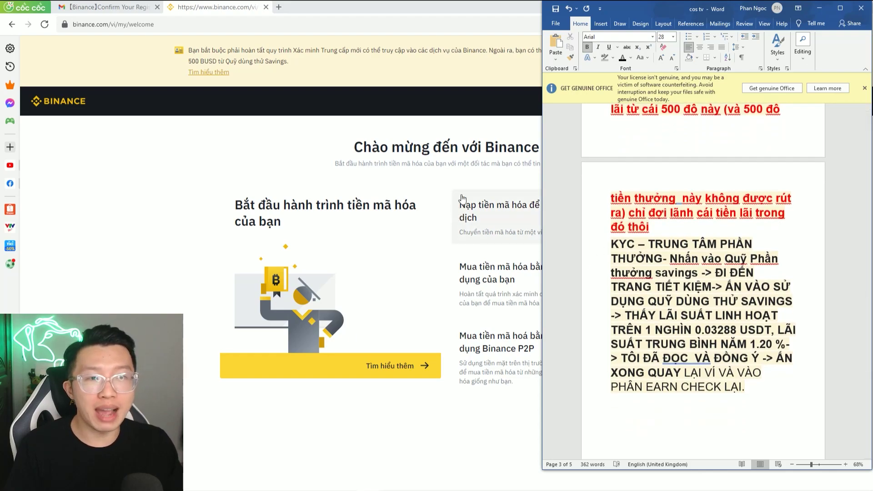
Start Binance's Xác thực standard identity verification and begin filling in the ID number field
click(175, 191)
click(704, 53)
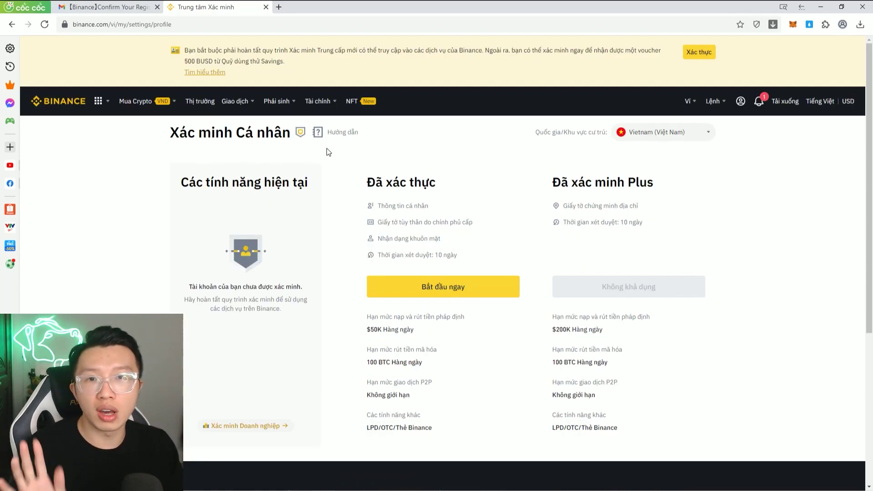
scroll(255, 186, down, 2)
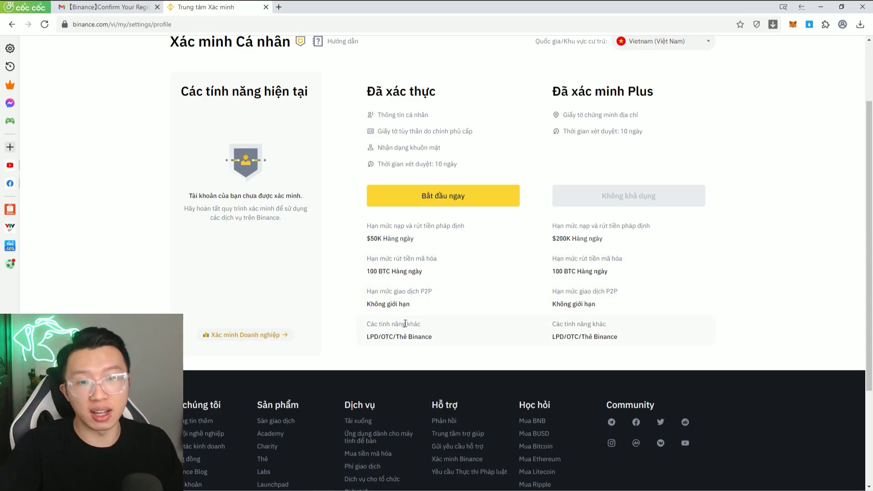
scroll(481, 265, up, 1)
scroll(481, 265, up, 1)
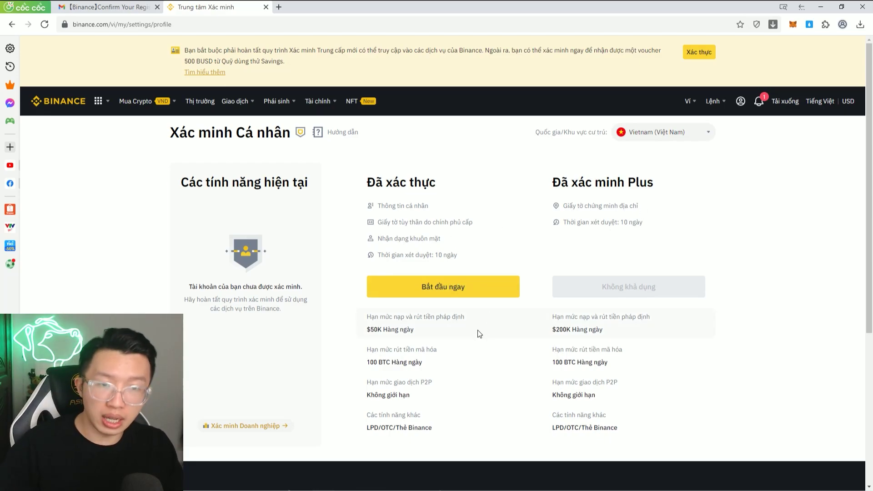
click(479, 292)
click(508, 228)
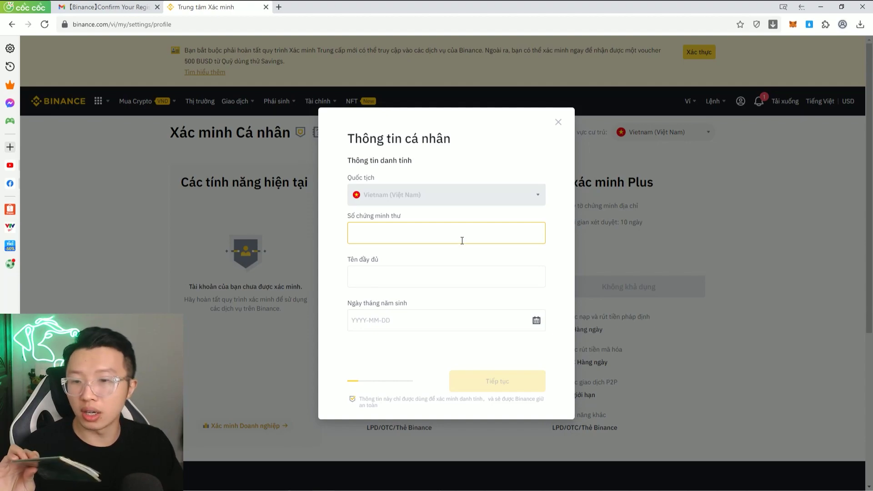
Enter the ID card number and the account holder's full name in the identity form
click(460, 279)
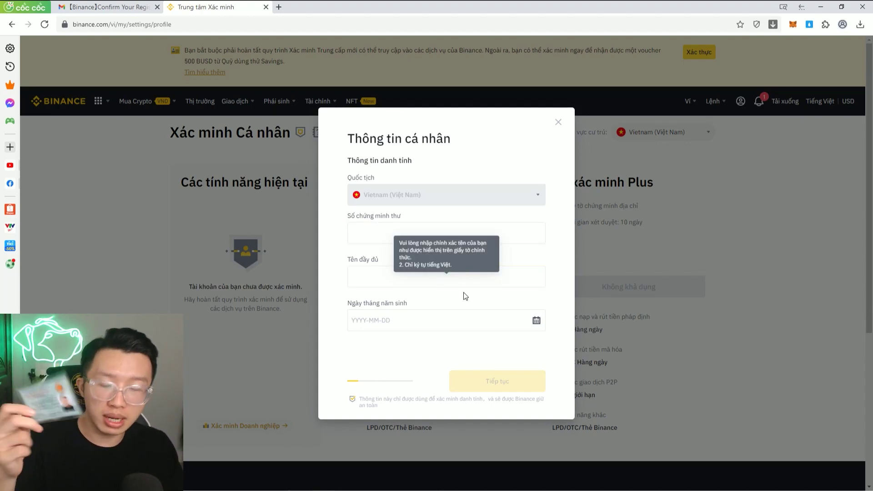
click(394, 241)
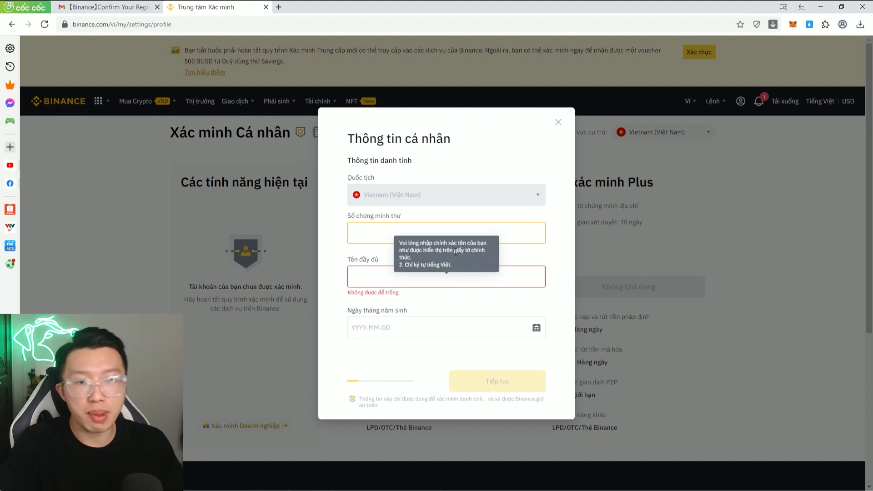
click(377, 277)
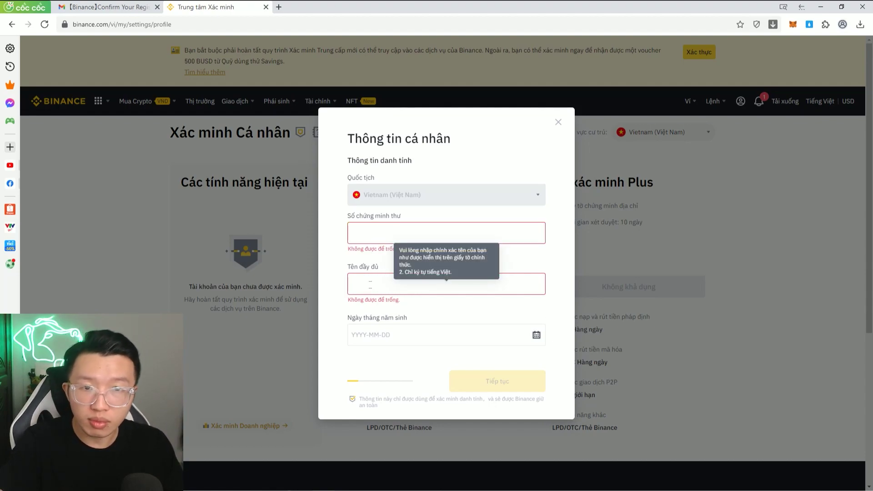
click(399, 232)
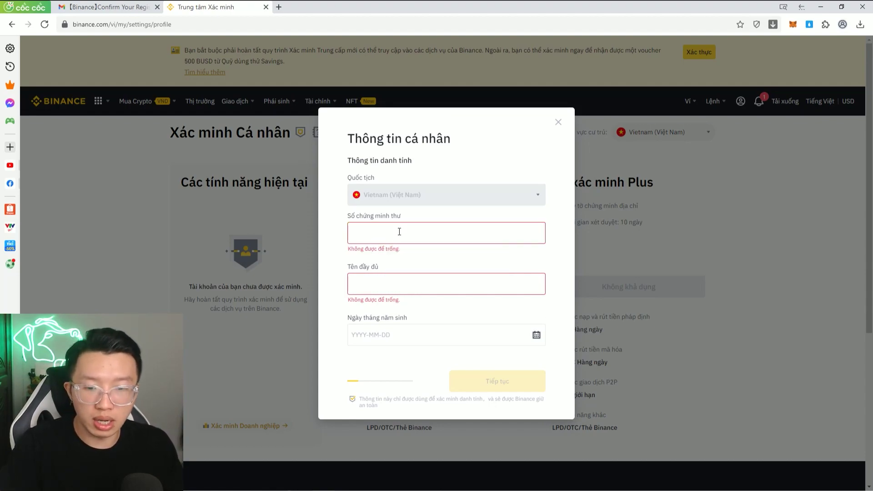
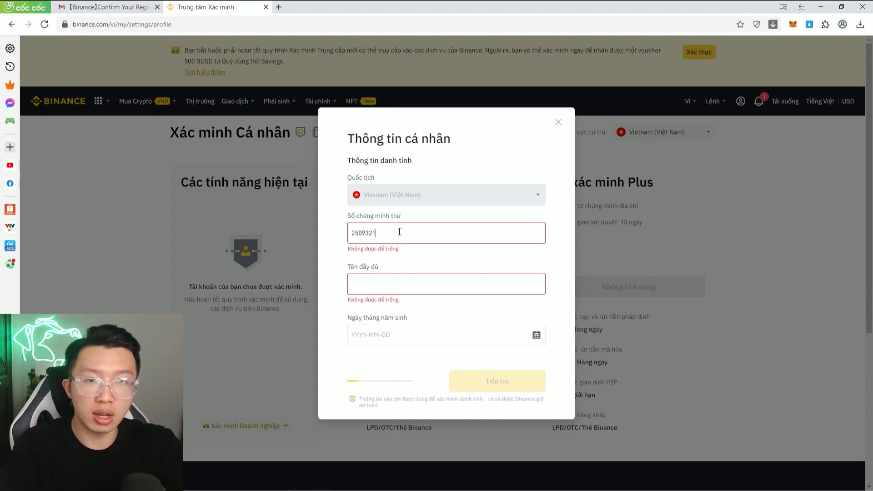
click(369, 287)
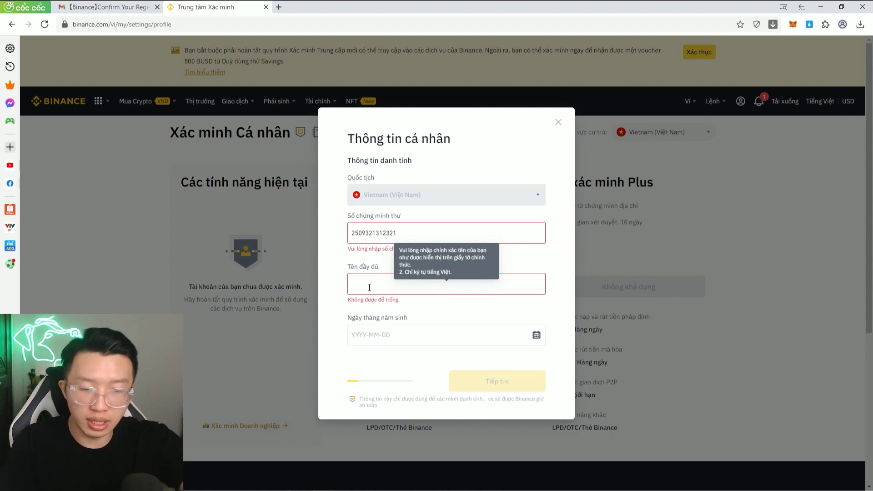
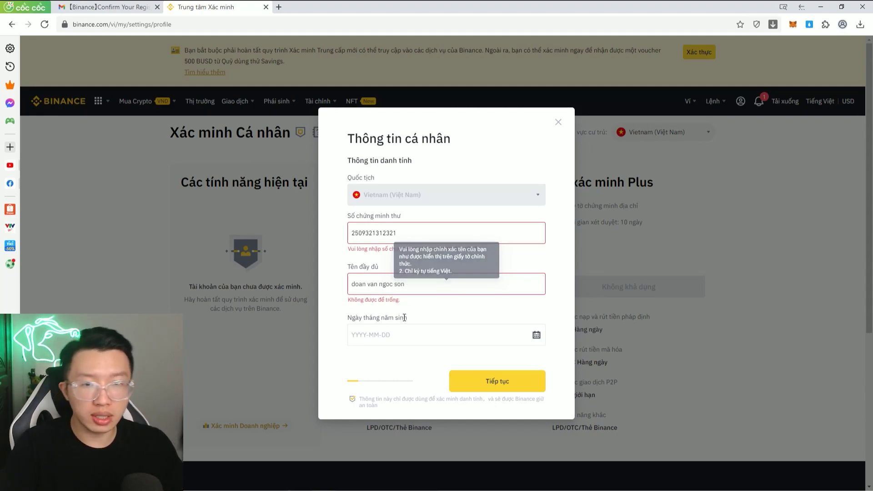
click(386, 335)
click(439, 422)
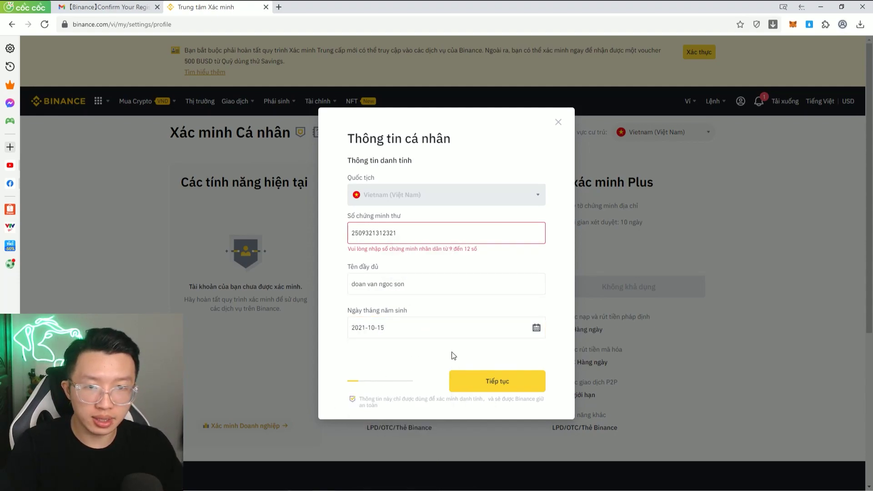
click(540, 388)
click(400, 194)
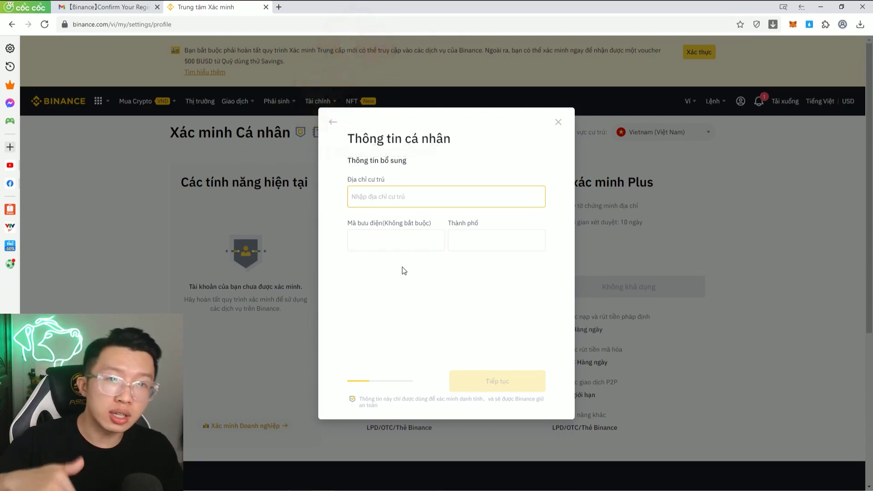
click(394, 242)
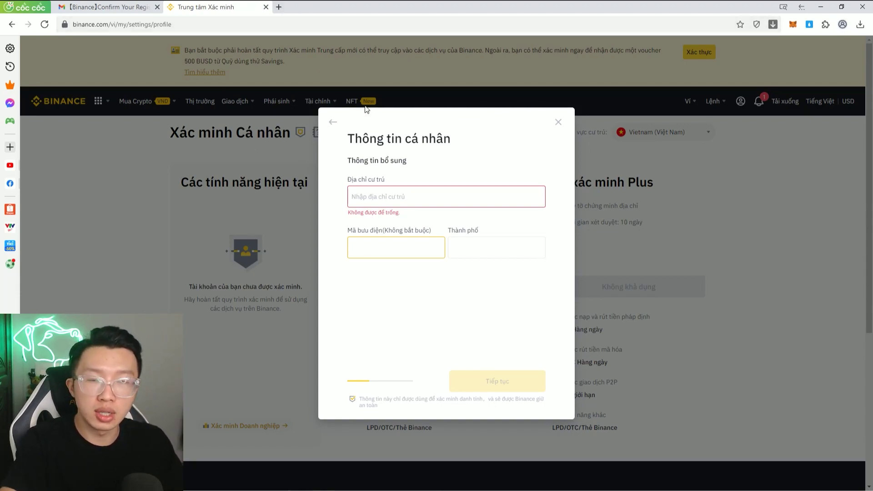
click(498, 250)
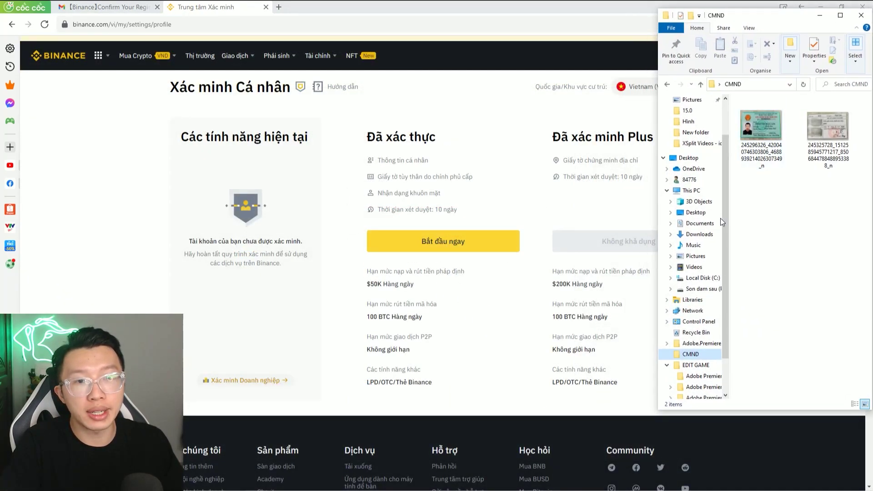
View the front and back ID card photos from CMND, close them, and bring Binance forward
click(766, 136)
key(Return)
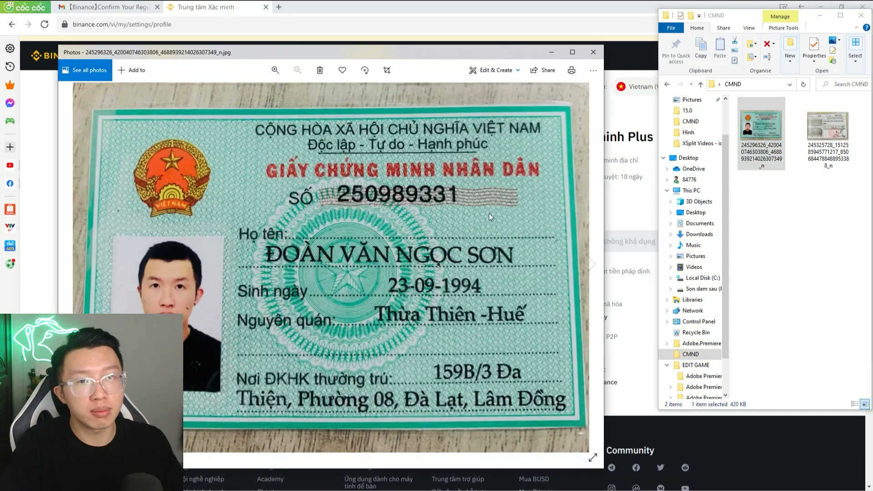
click(598, 53)
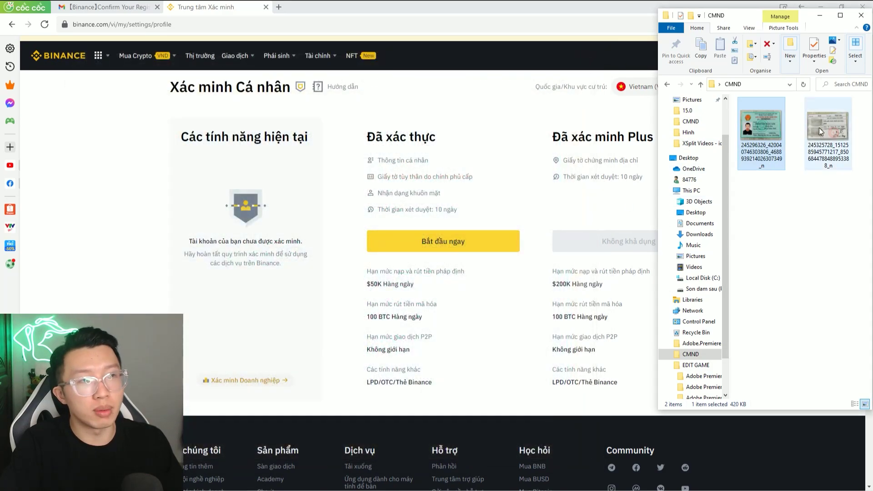
double_click(820, 127)
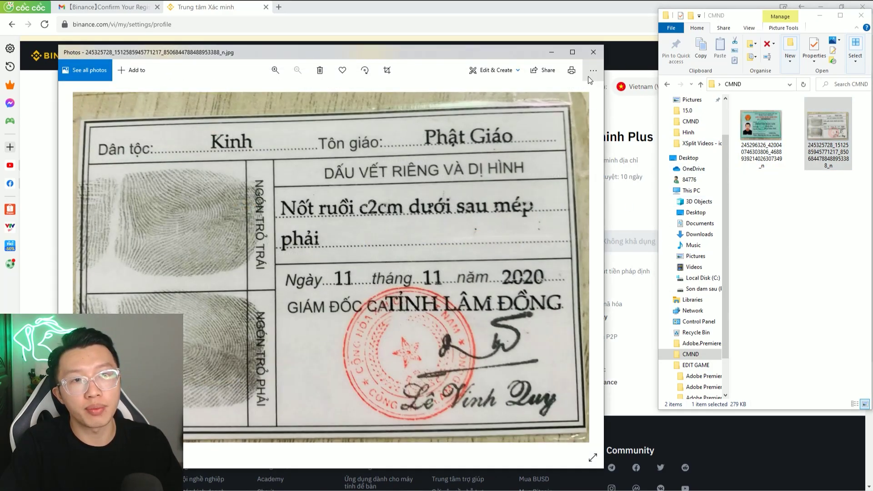
click(593, 52)
click(632, 164)
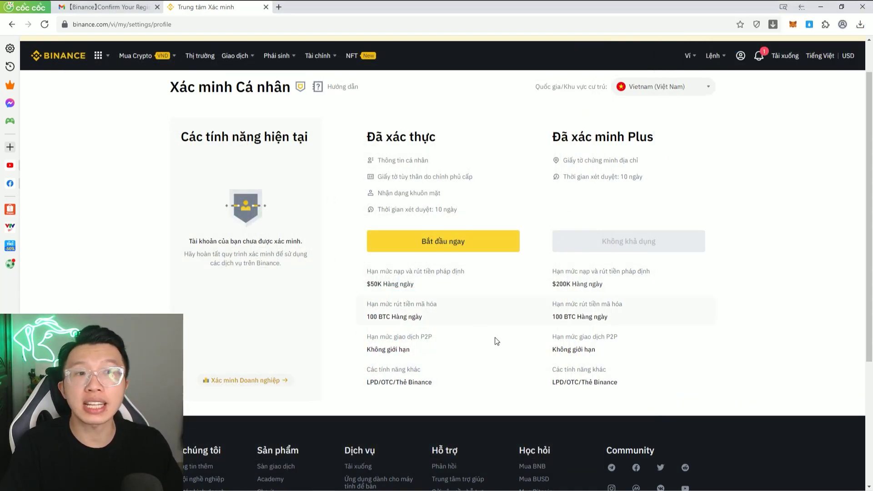
Scroll the Word notes and select the start of the KYC paragraph
key(alt+Tab)
scroll(705, 198, up, 1)
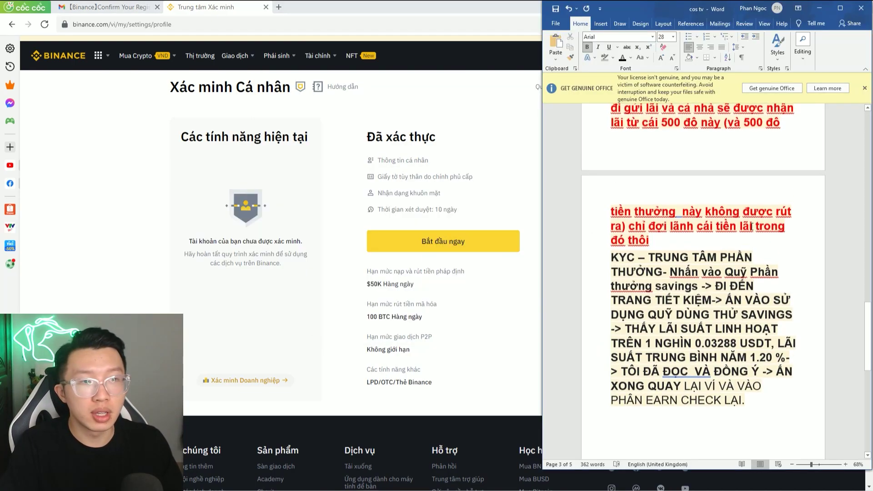
scroll(762, 233, up, 5)
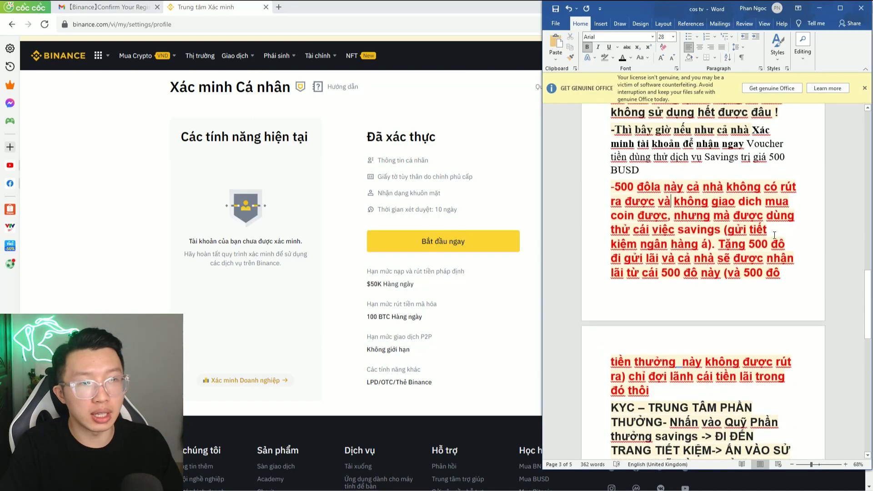
scroll(718, 222, down, 5)
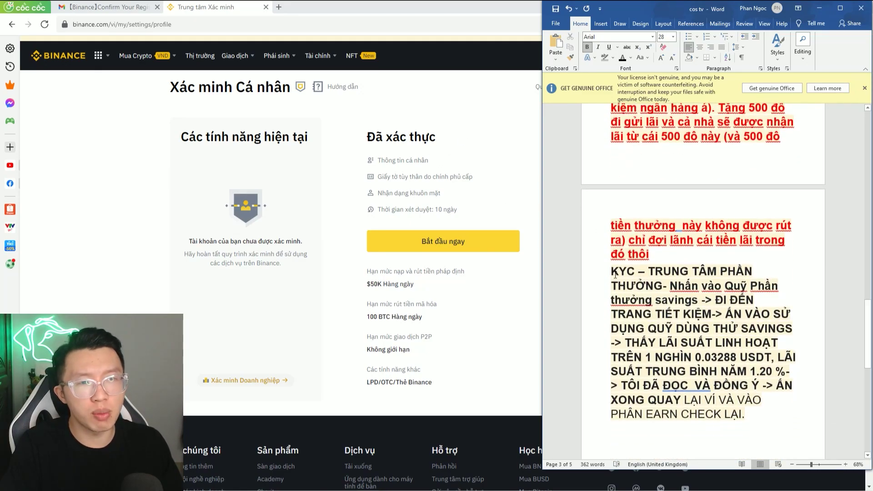
drag(615, 274, 683, 273)
Open Trung Tâm Phần Thưởng from the Binance account menu, then return to Word
click(456, 123)
mouse_move(713, 57)
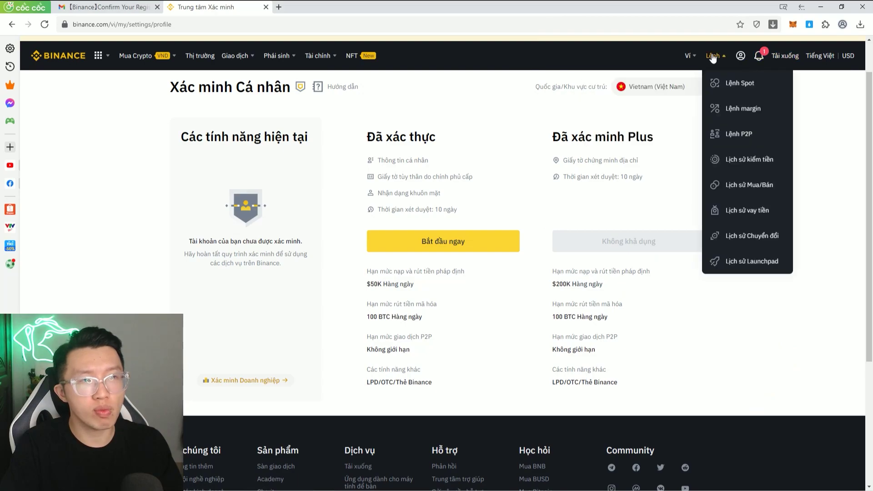
mouse_move(741, 55)
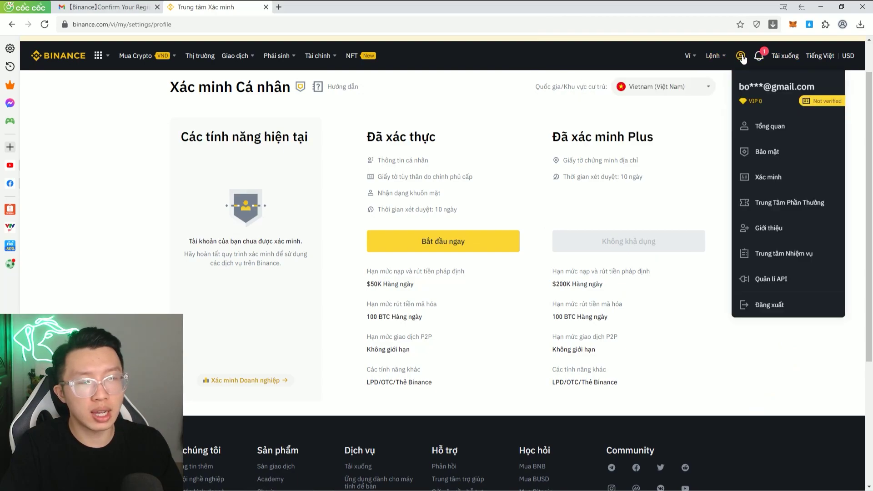
click(776, 203)
key(alt+Tab)
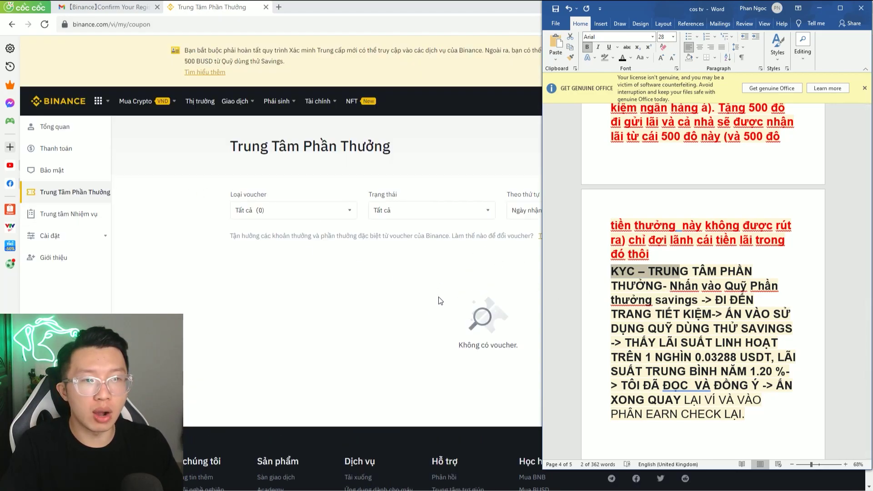
scroll(409, 298, down, 1)
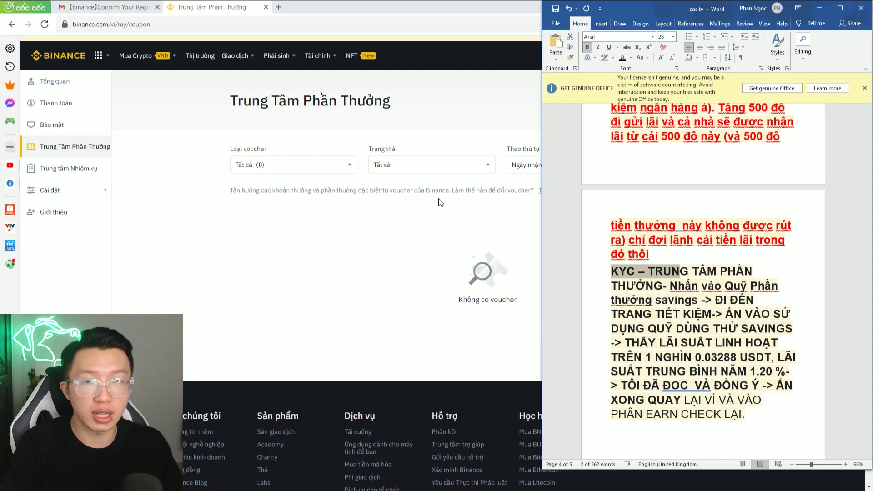
click(63, 175)
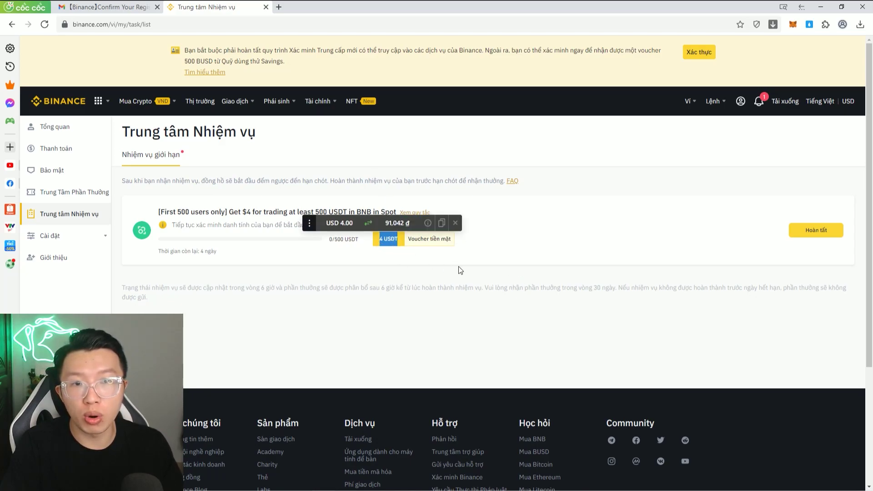
drag(402, 241, 380, 239)
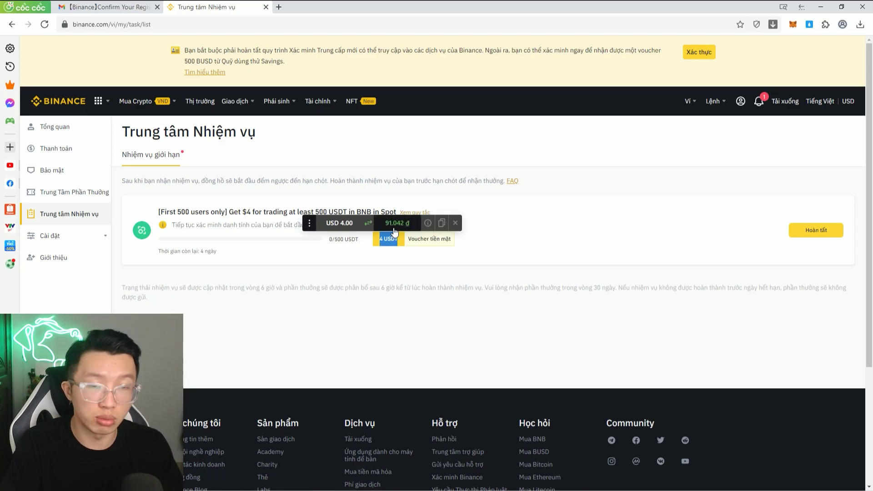
click(57, 191)
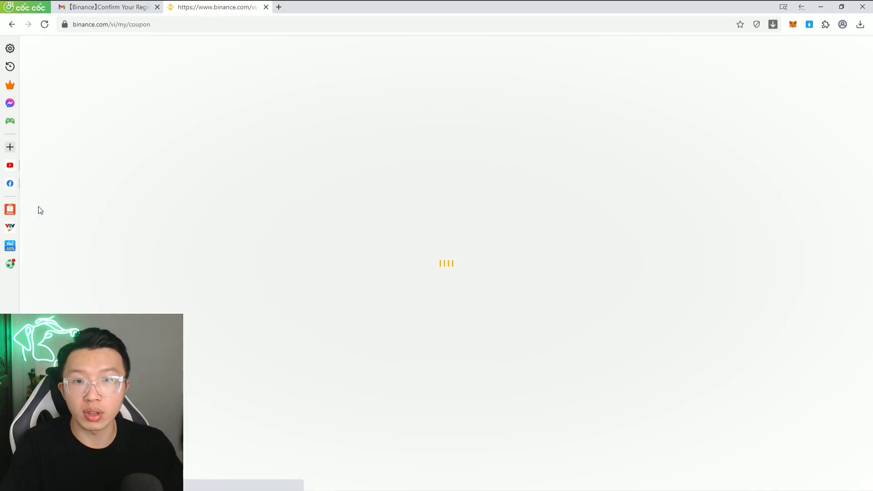
key(alt+Tab)
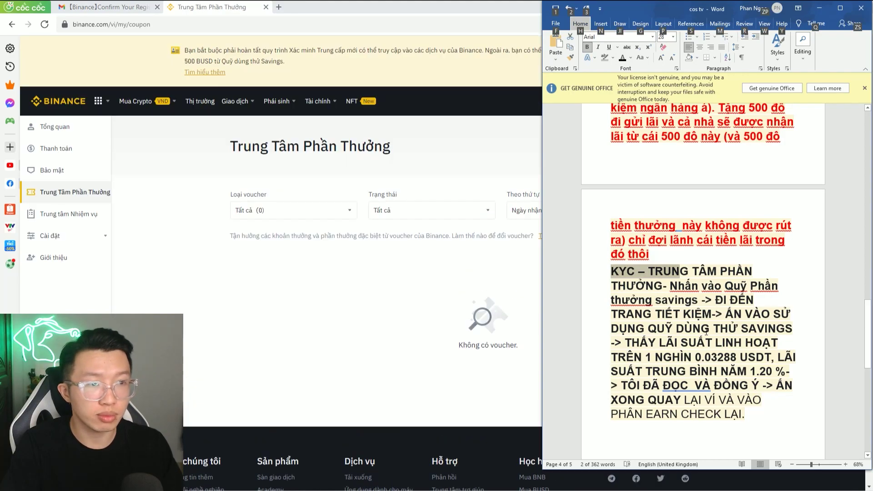
Highlight the savings-page step and the 0.03288 flexible interest figure in the notes
drag(716, 300, 795, 329)
click(656, 343)
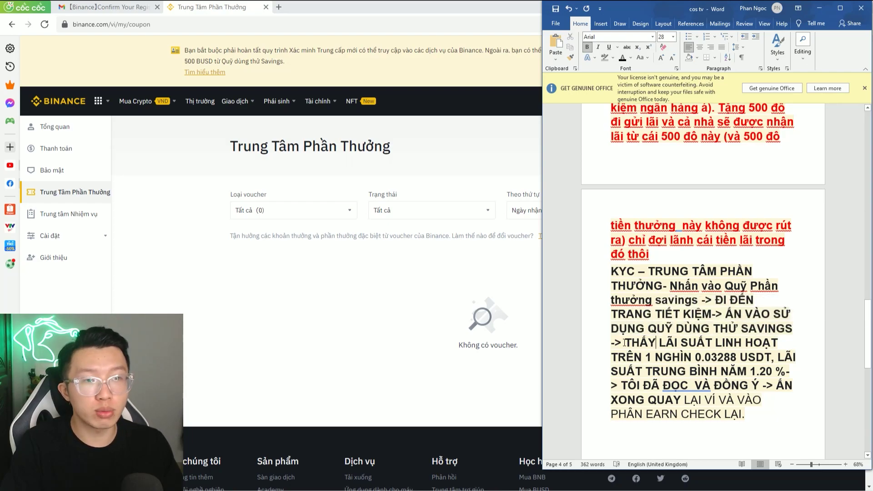
drag(632, 343, 738, 357)
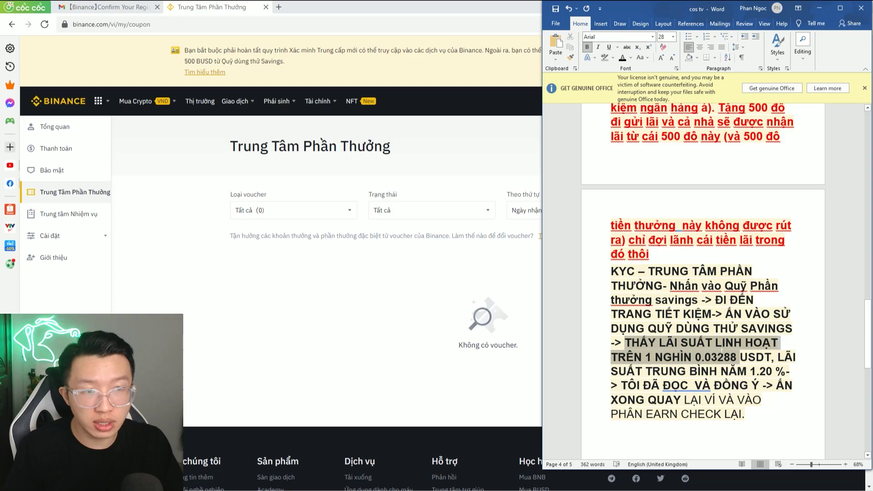
click(702, 357)
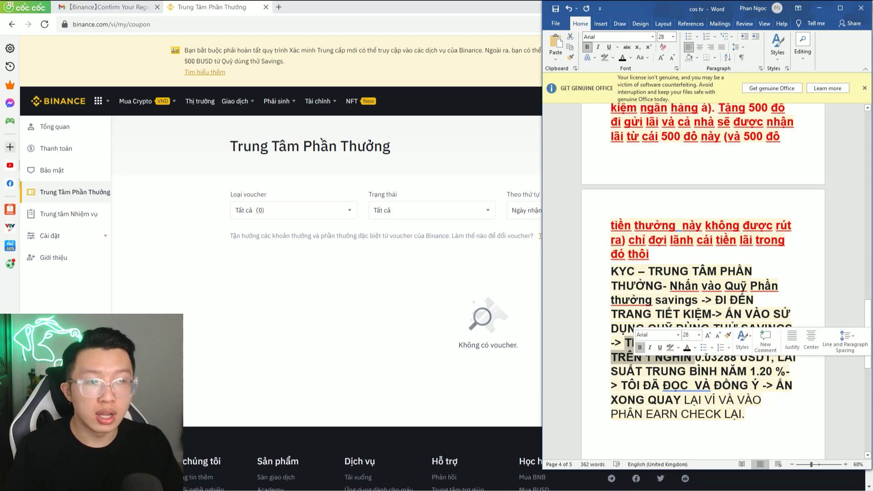
click(716, 358)
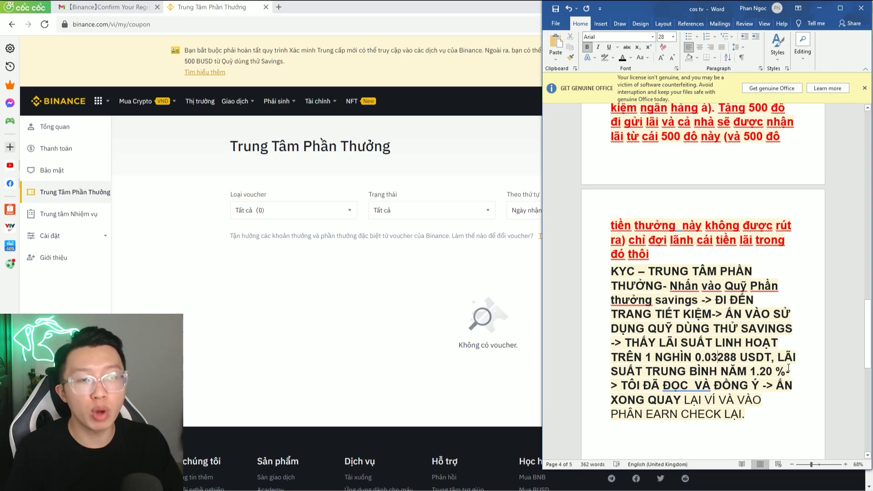
Highlight the 1.20 average yearly rate, then open Binance's Trung tâm Nhiệm vụ task page
mouse_move(778, 357)
mouse_down()
mouse_move(787, 372)
mouse_move(766, 373)
mouse_move(775, 374)
mouse_up()
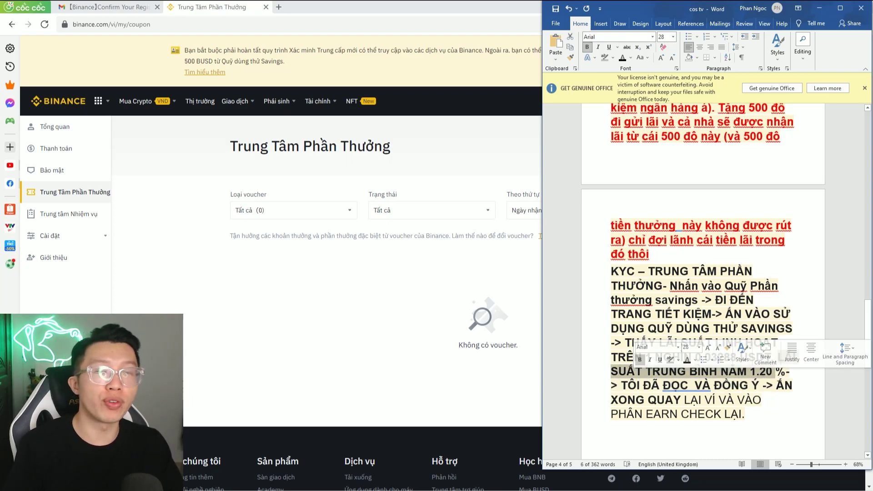
click(777, 385)
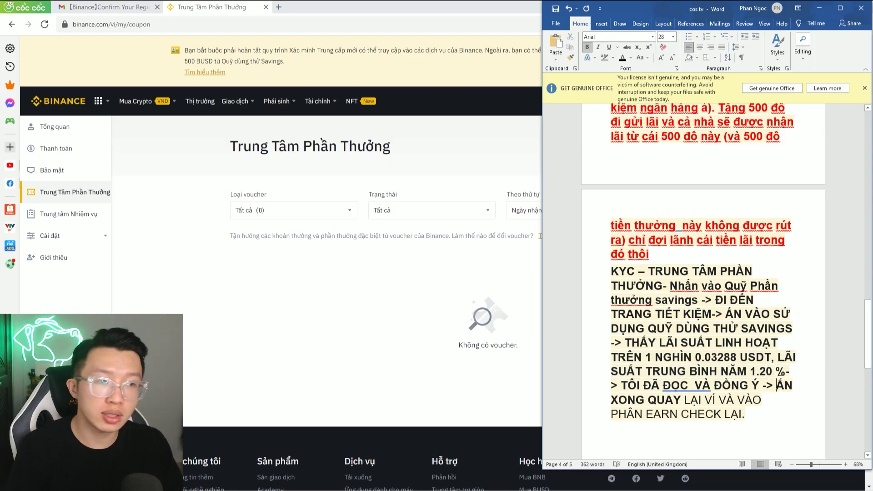
drag(695, 357, 702, 357)
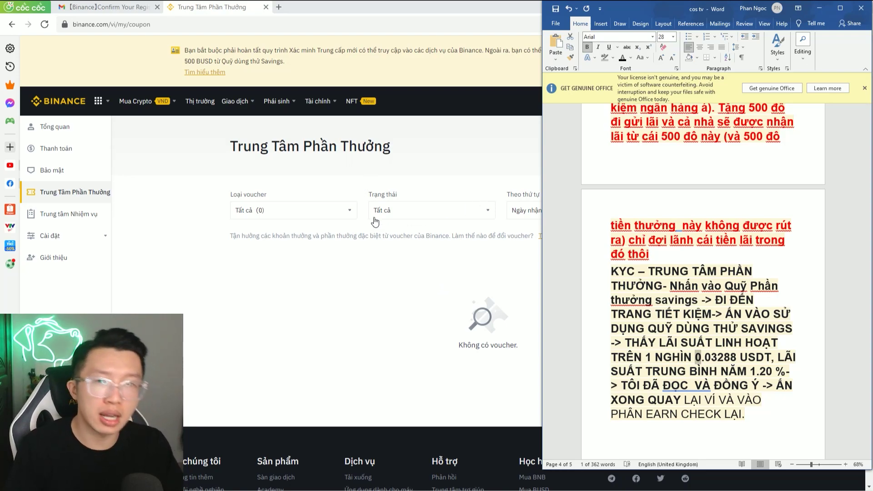
click(83, 214)
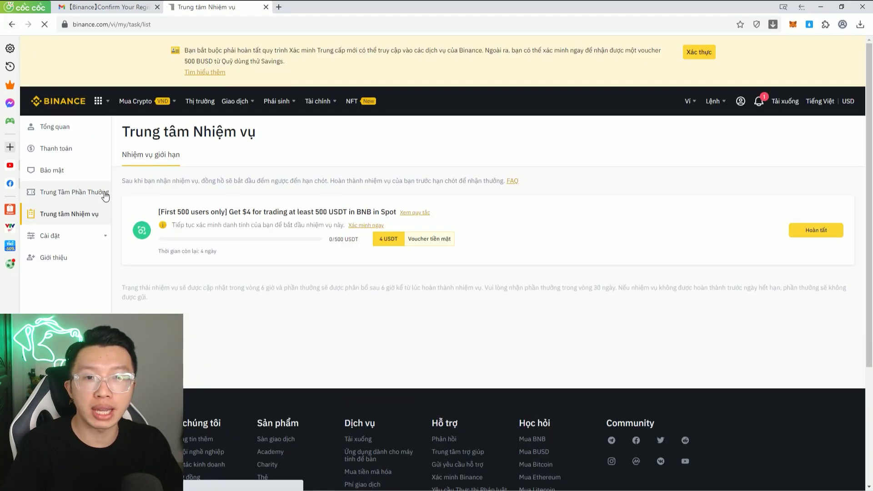
Return to Trung Tâm Phần Thưởng, check the Word notes, and show the Ví wallet menu
click(85, 196)
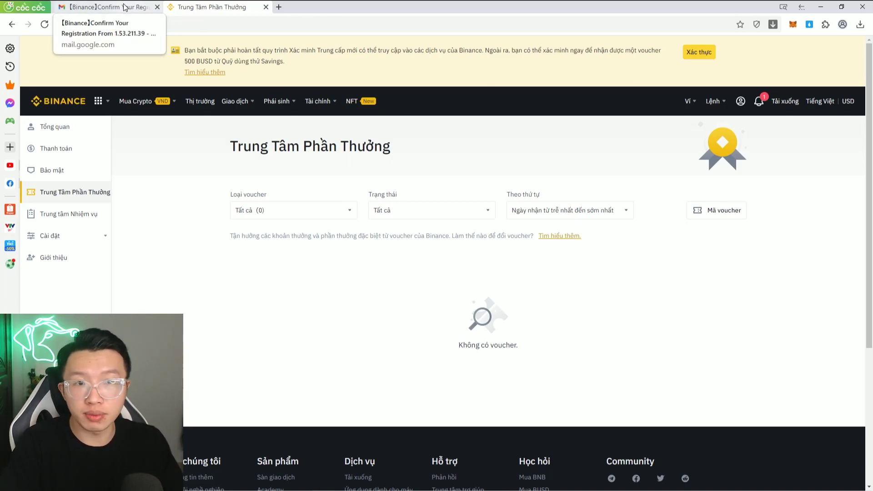
key(alt+Tab)
scroll(762, 335, down, 2)
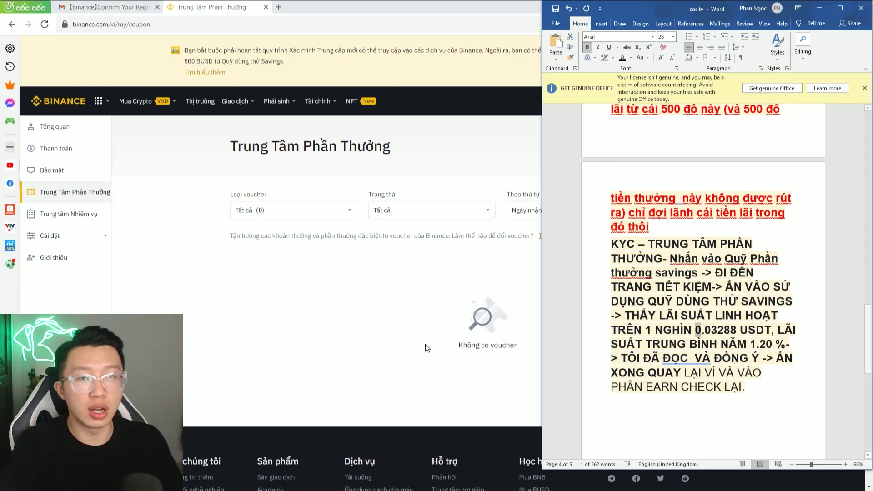
key(alt+Tab)
mouse_move(689, 104)
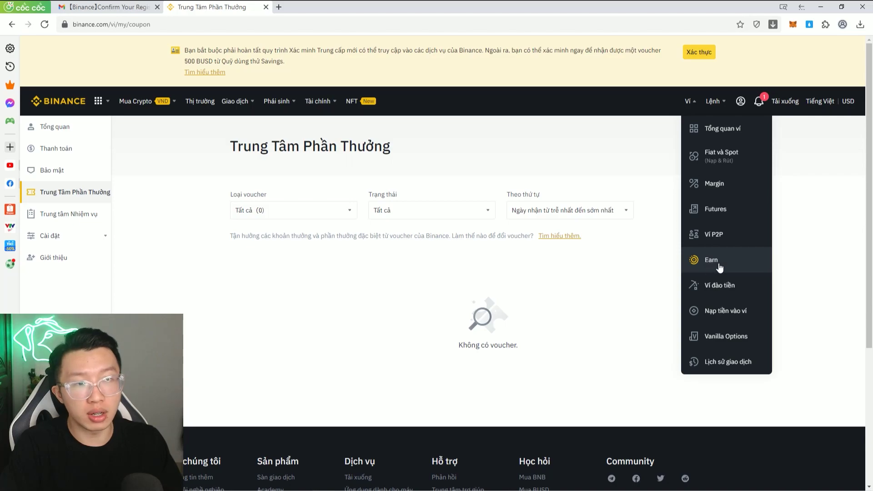
Open the Earn savings wallet page and bring up the profile dropdown
click(712, 261)
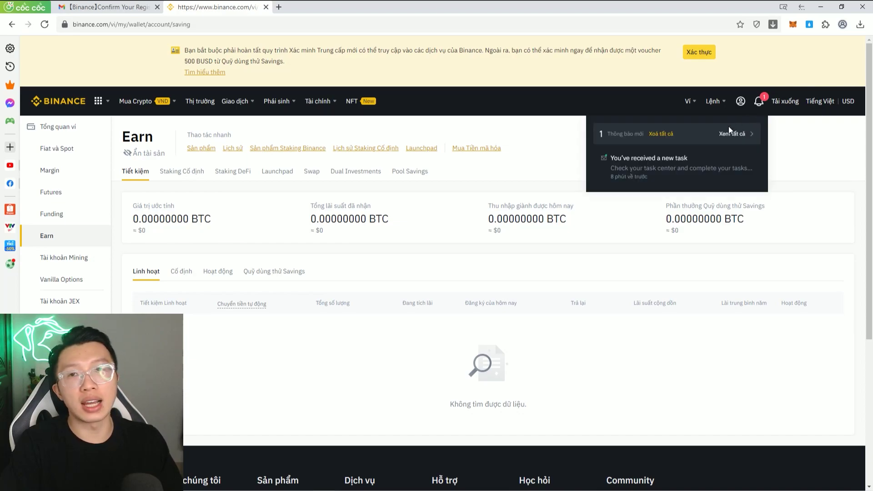
mouse_move(741, 101)
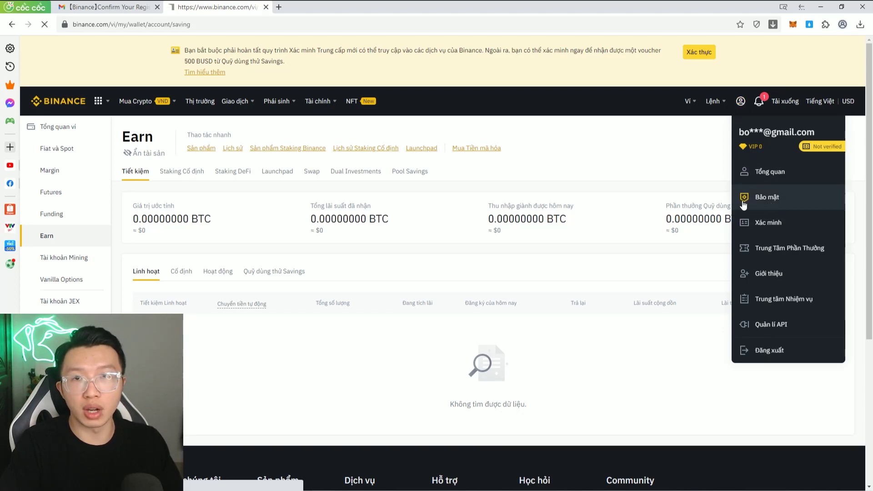
Open the Bảo mật page and start activating Khóa bảo mật, prompting 2FA verification
click(768, 203)
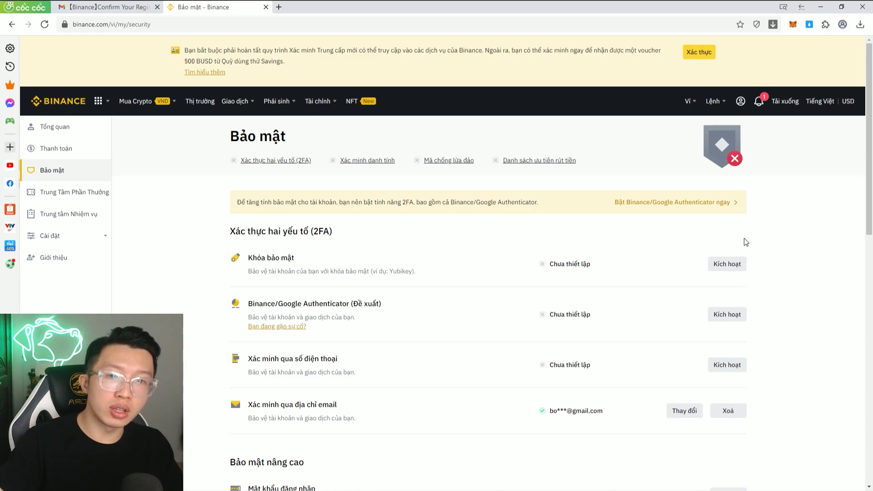
scroll(541, 178, down, 1)
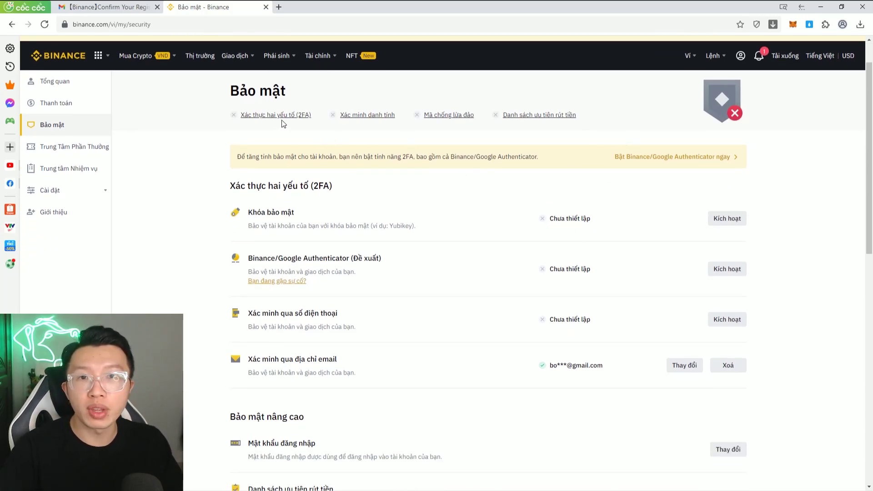
scroll(692, 201, down, 3)
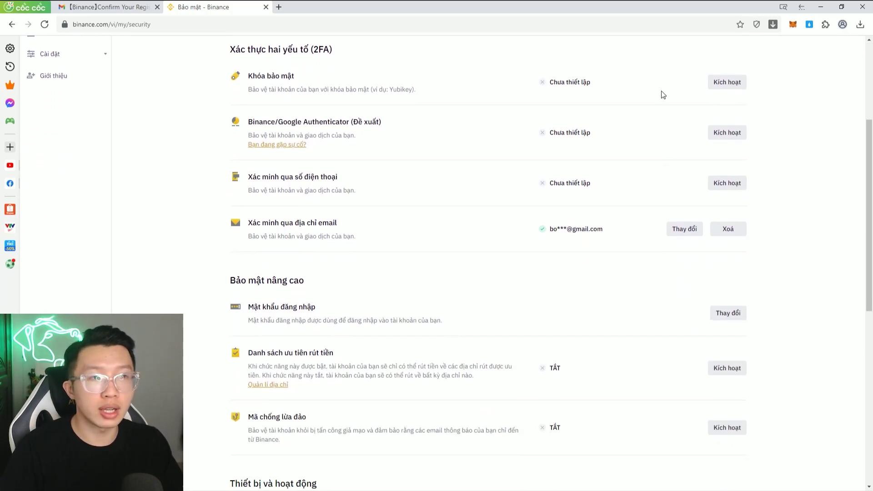
triple_click(261, 76)
click(446, 72)
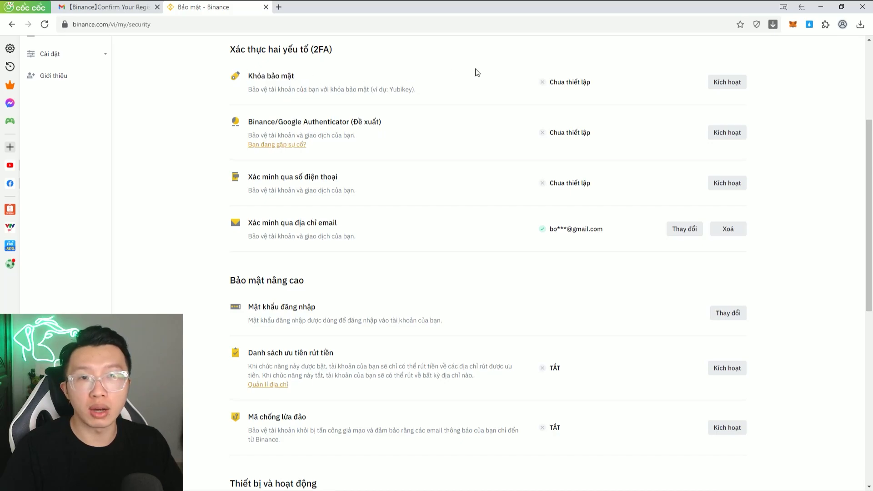
click(744, 82)
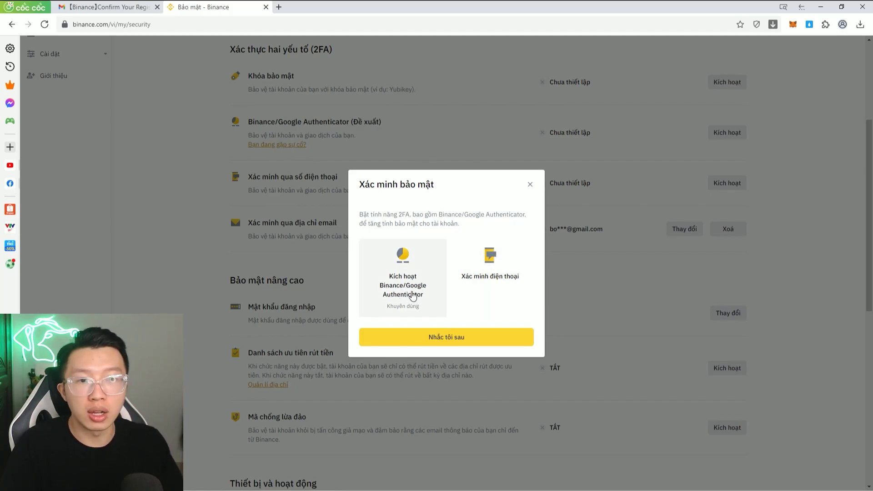
Go through Binance/Google Authenticator setup to the QR step, select the setup key, then go back
click(412, 294)
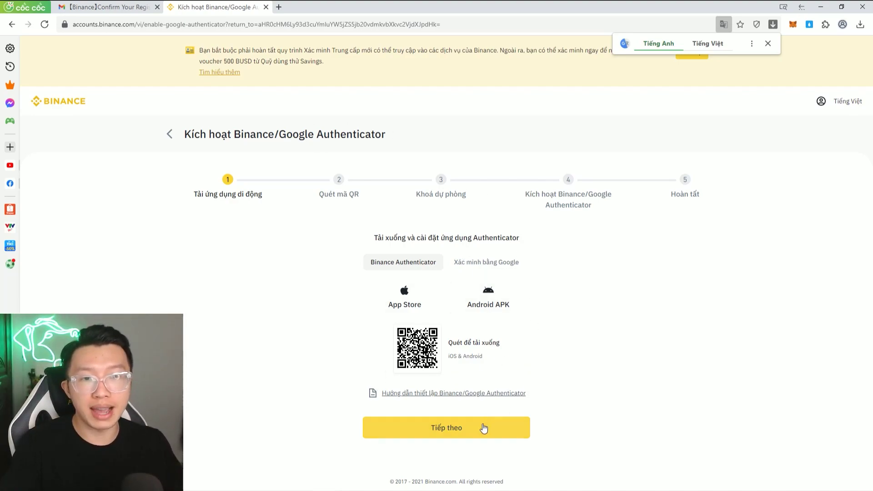
click(466, 432)
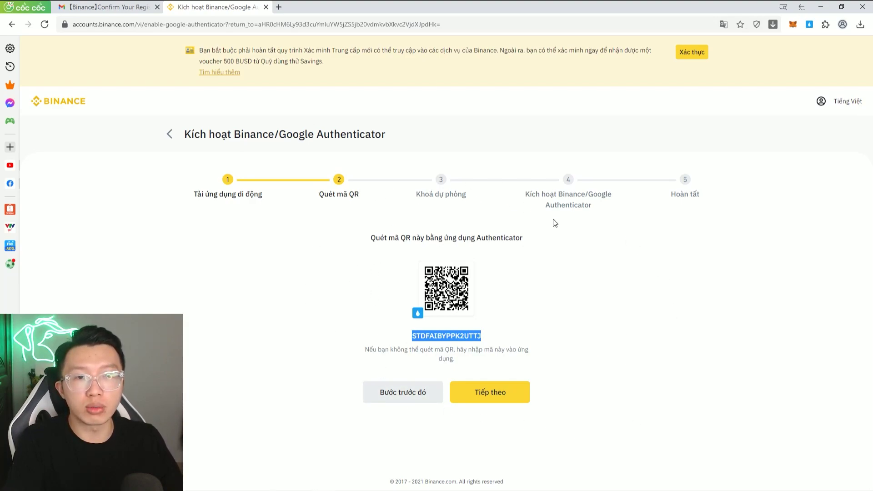
click(310, 362)
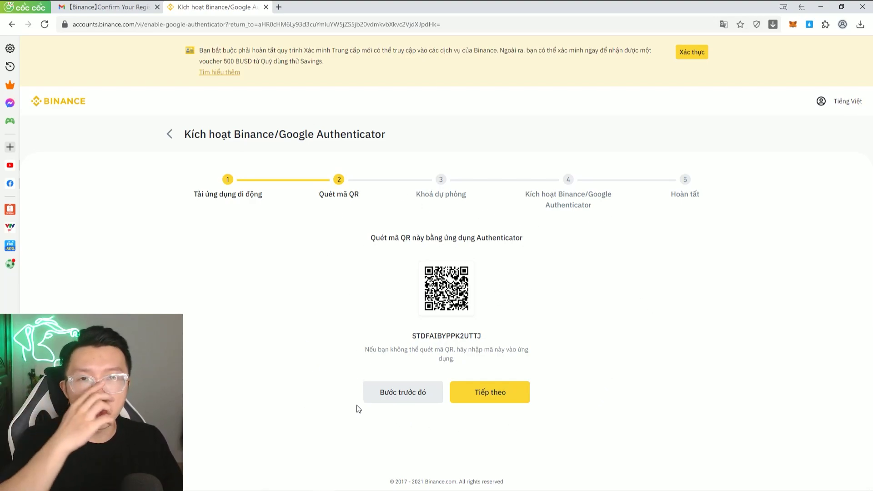
double_click(445, 336)
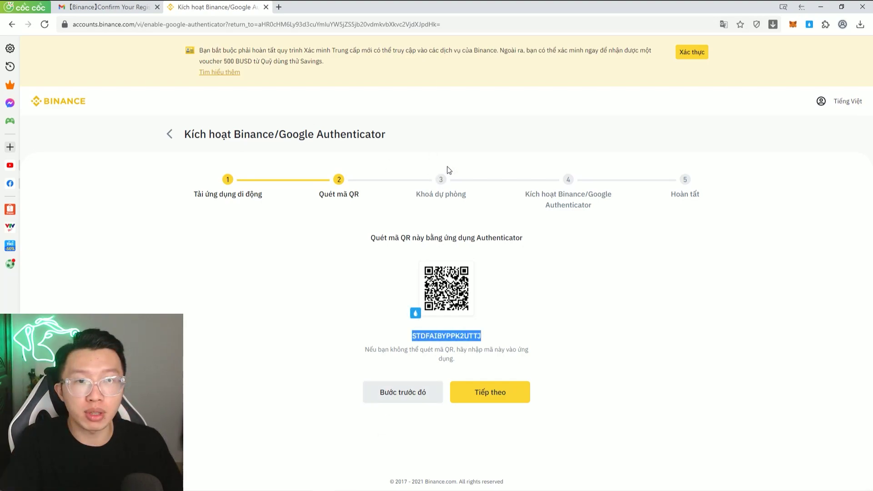
click(12, 24)
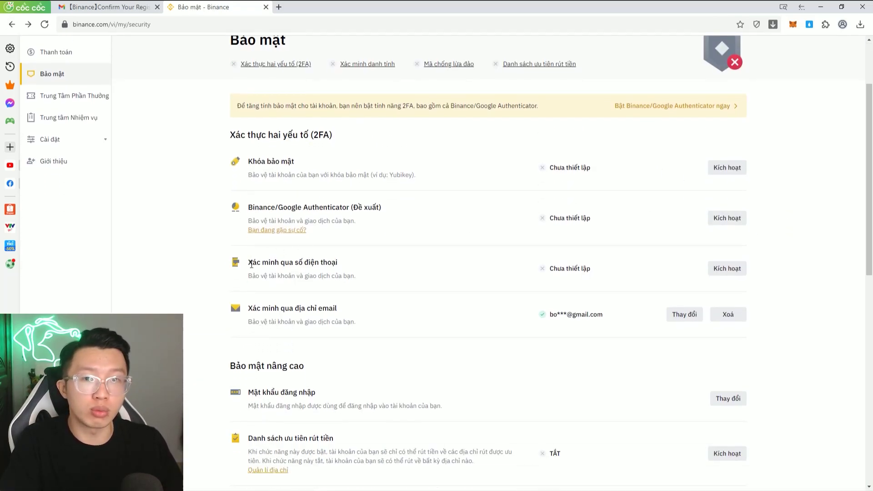
click(726, 272)
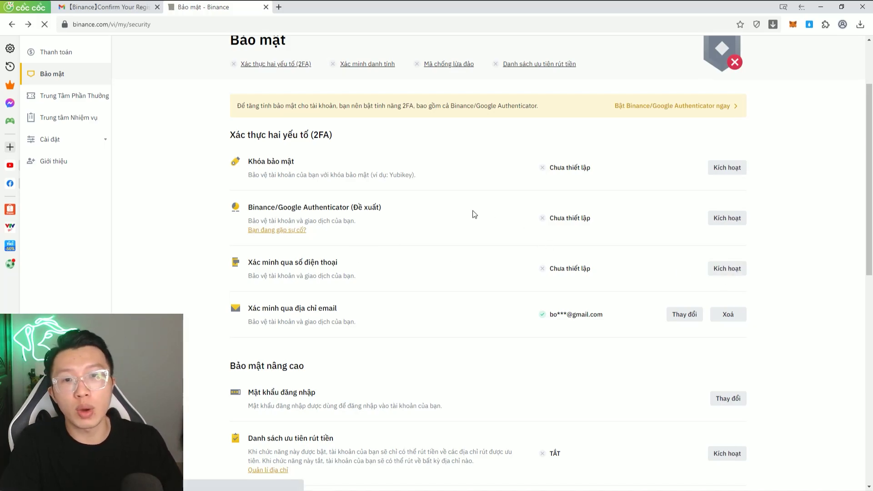
click(455, 163)
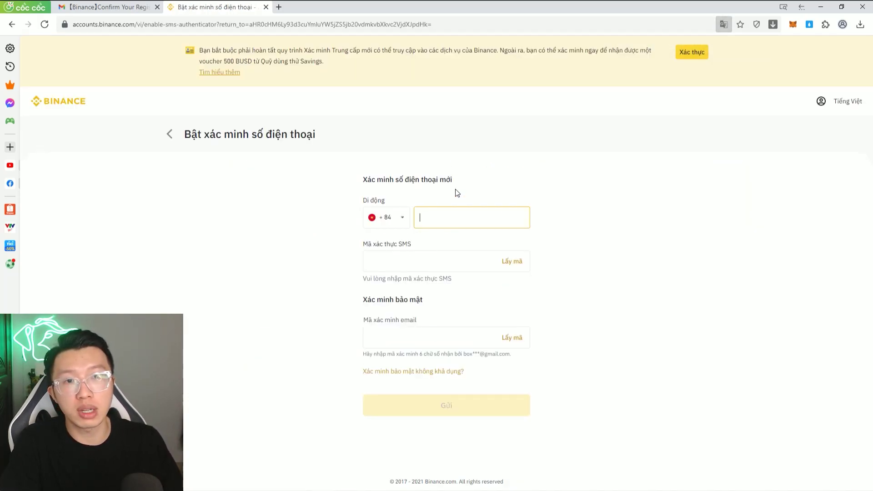
click(421, 260)
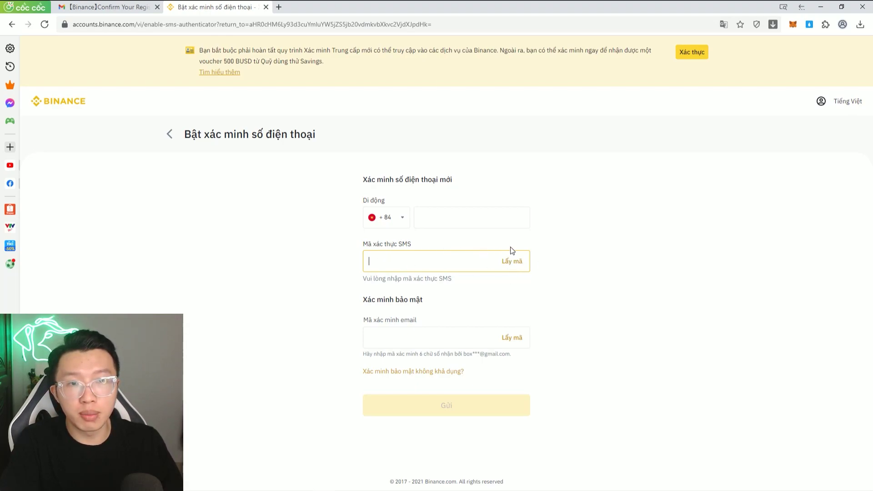
click(455, 338)
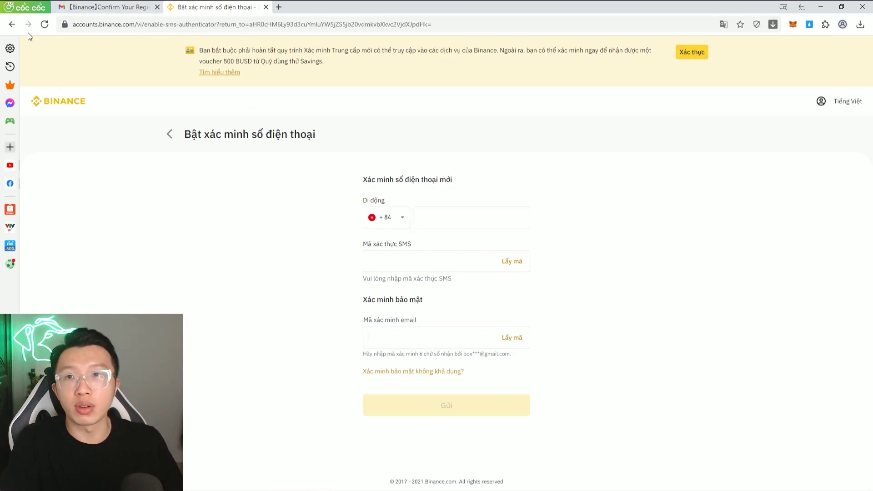
click(10, 25)
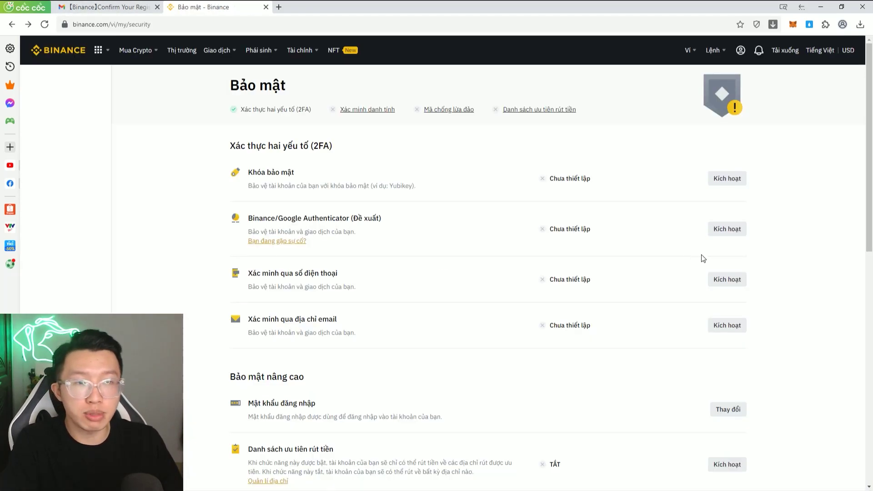
Scroll down the Security page and choose Kích hoạt beside Mã chống lừa đảo
scroll(698, 257, down, 2)
scroll(727, 260, down, 2)
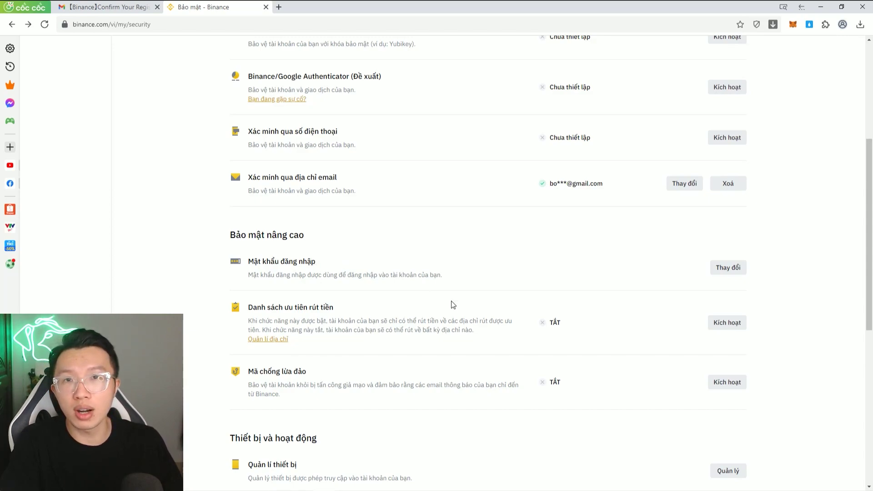
scroll(731, 291, down, 2)
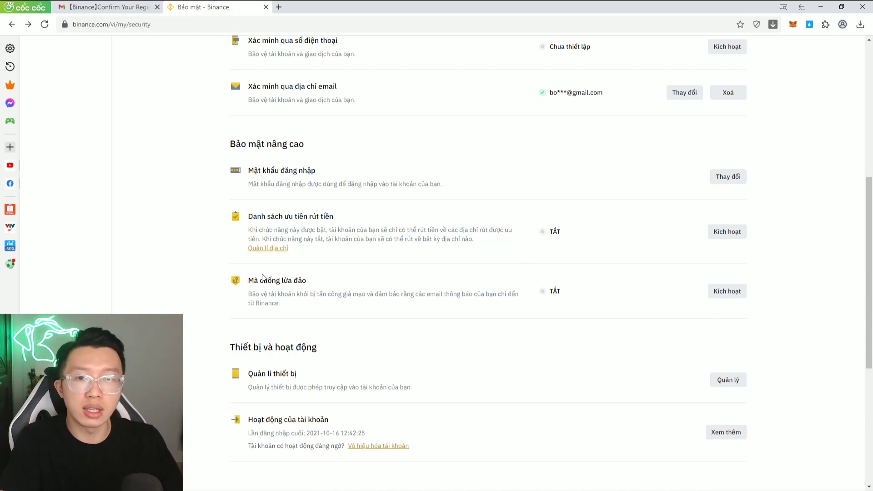
click(727, 292)
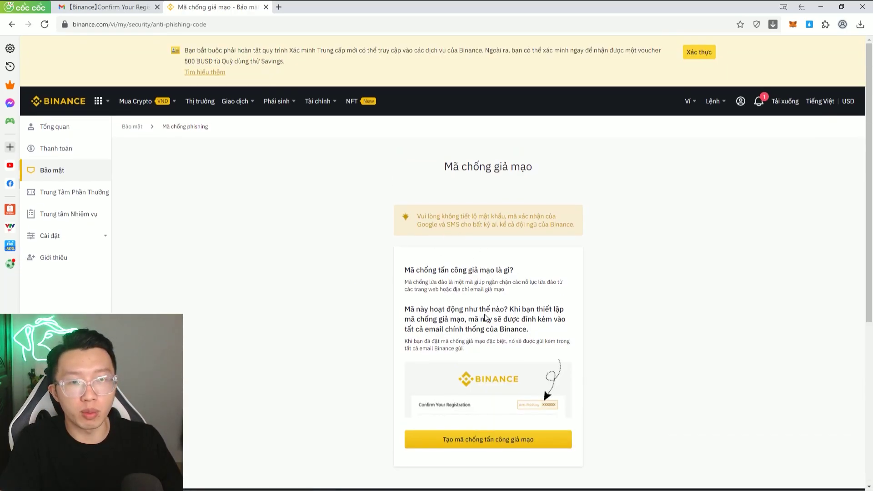
Preview the create anti-phishing code dialog (4–20 characters), close it, and return to Bảo mật
scroll(483, 317, down, 2)
click(482, 350)
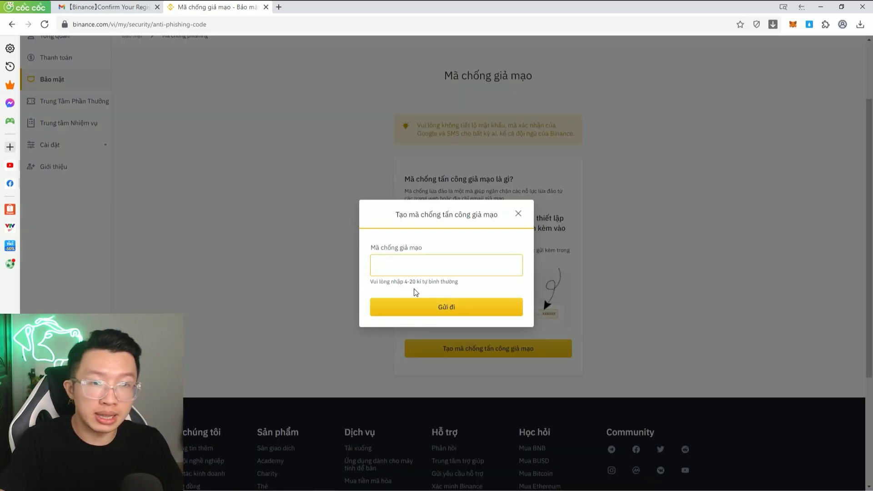
click(519, 214)
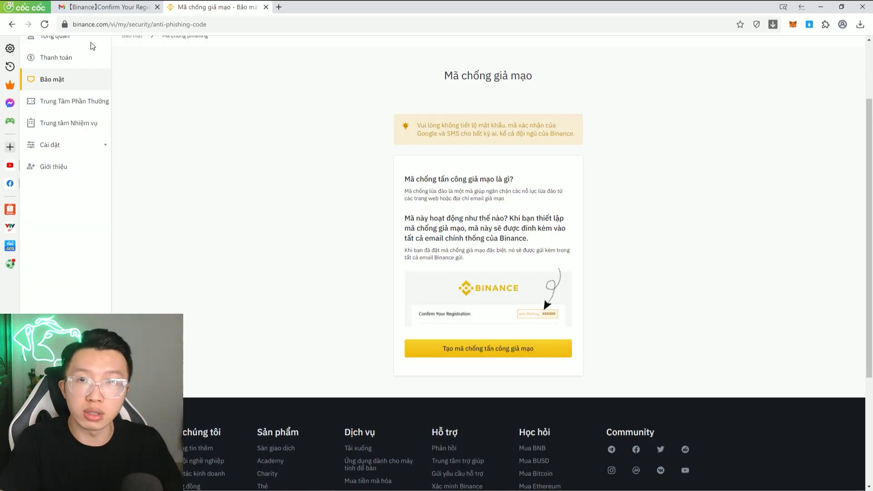
click(12, 24)
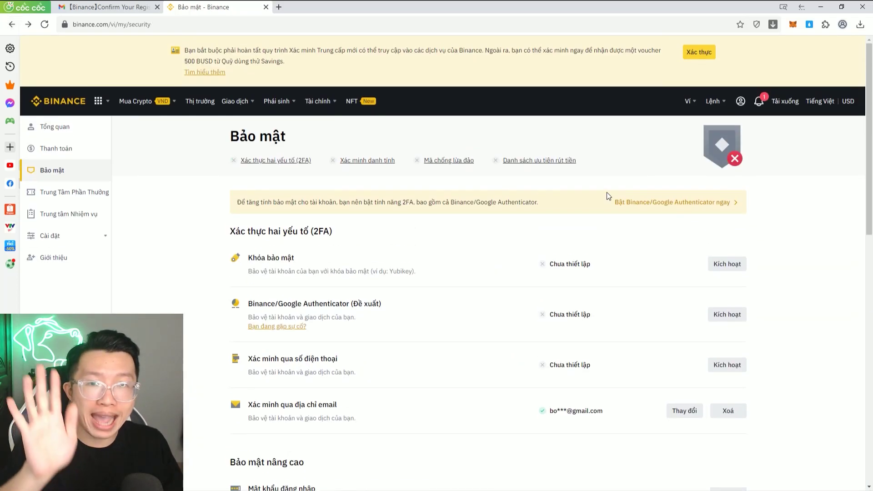
scroll(645, 136, down, 8)
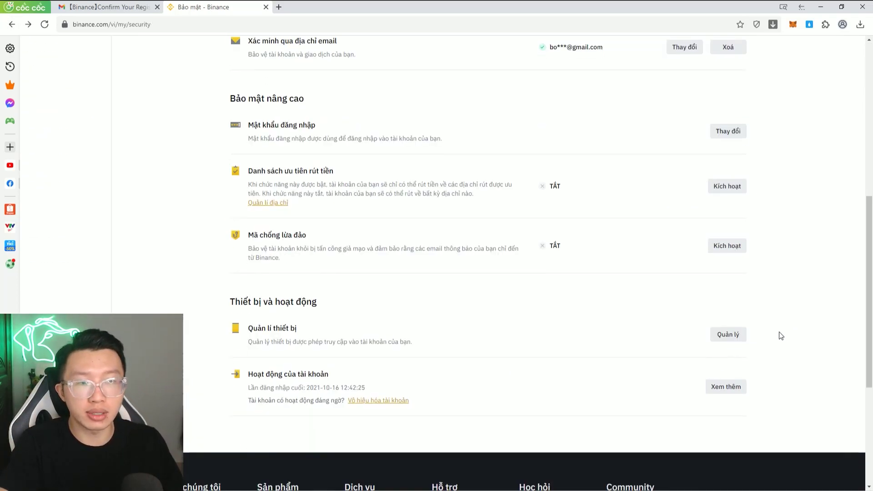
scroll(781, 353, up, 5)
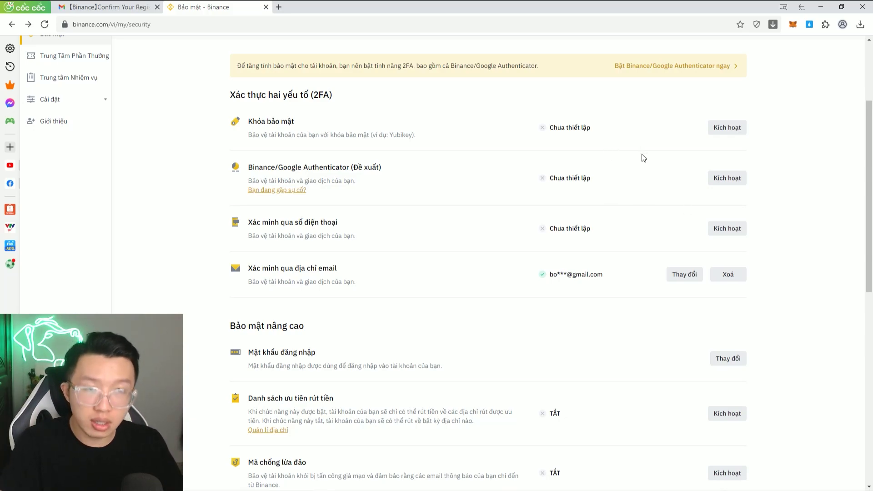
scroll(849, 132, up, 3)
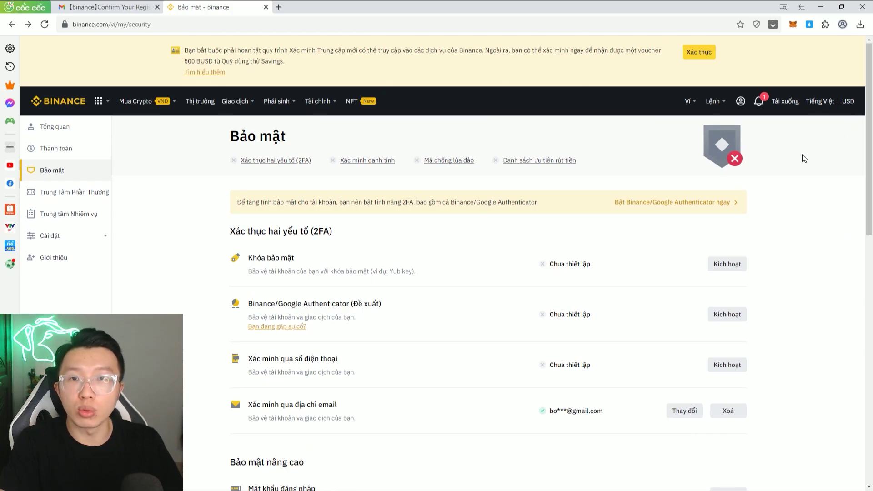
Switch to the 'cos tv' Word notes and review the 500 BUSD voucher rules and Savings steps
key(alt+Tab)
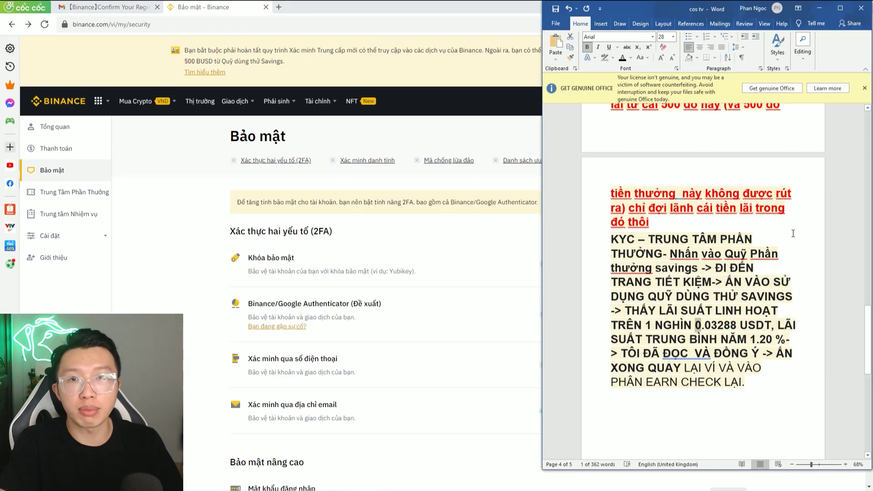
scroll(792, 227, down, 1)
scroll(796, 245, down, 1)
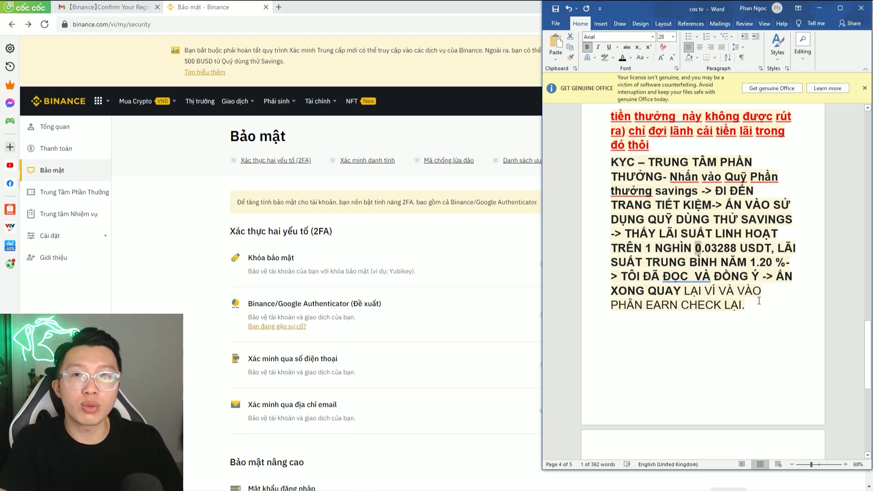
scroll(775, 295, up, 3)
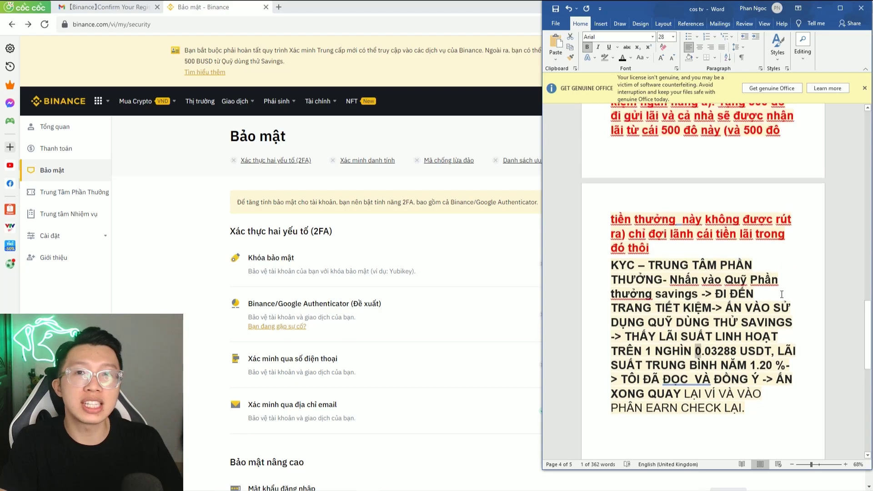
scroll(775, 302, up, 2)
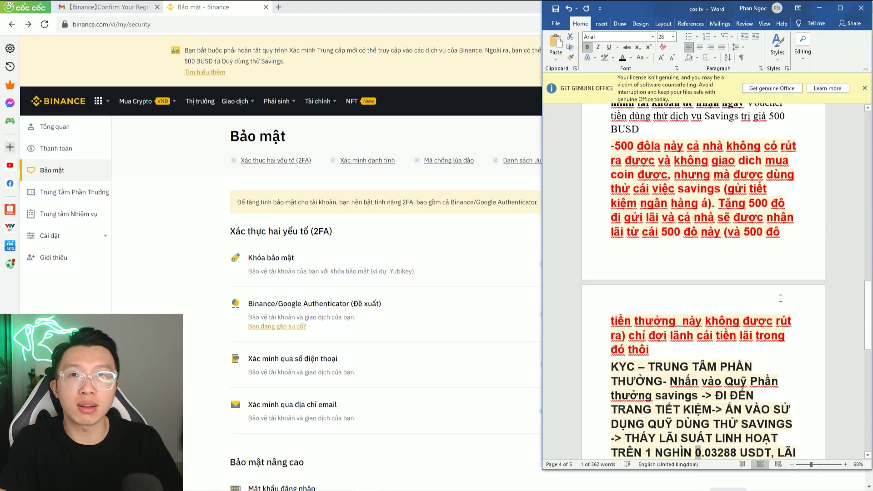